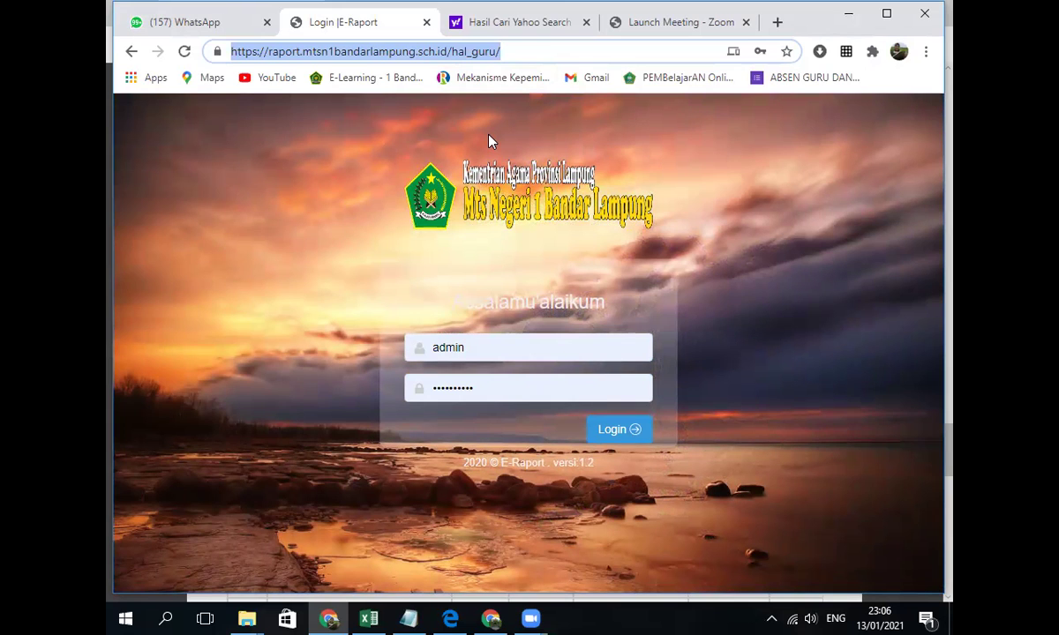
# - Sign in to E-Raport with the teacher's user number and account password
pyautogui.click(451, 353)
pyautogui.doubleClick(450, 353)
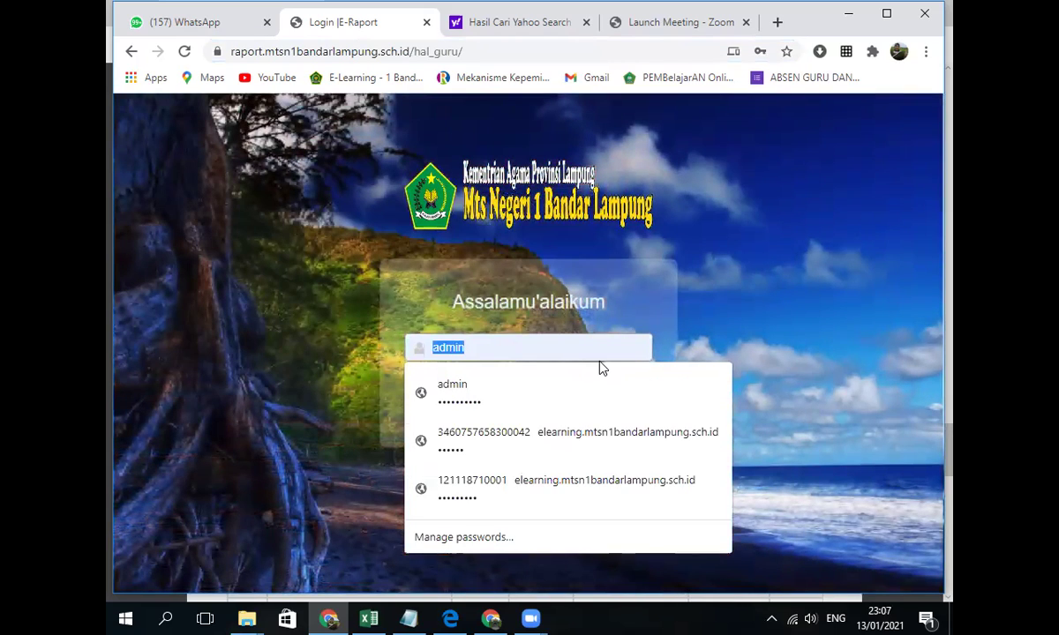
pyautogui.hotkey('ctrl', 'v')
pyautogui.click(367, 334)
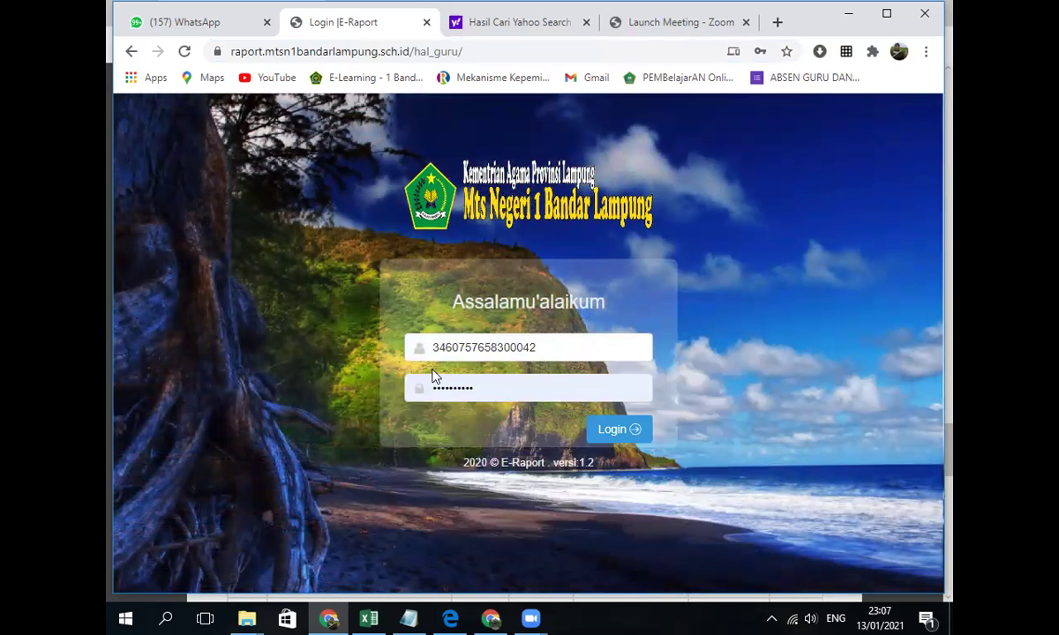
pyautogui.click(457, 389)
pyautogui.doubleClick(456, 389)
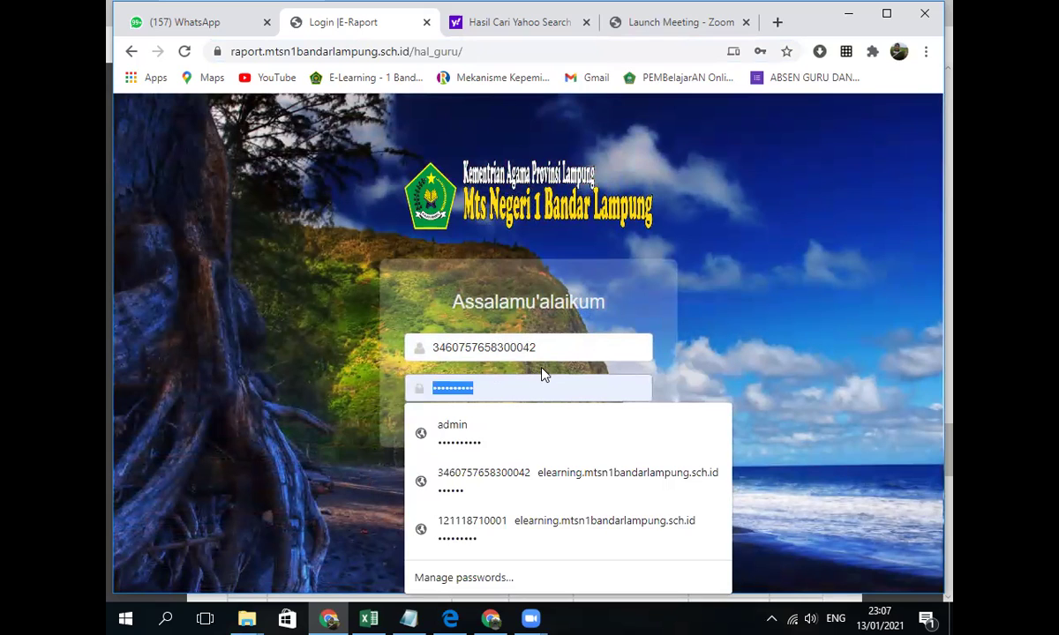
pyautogui.write('•••••••')
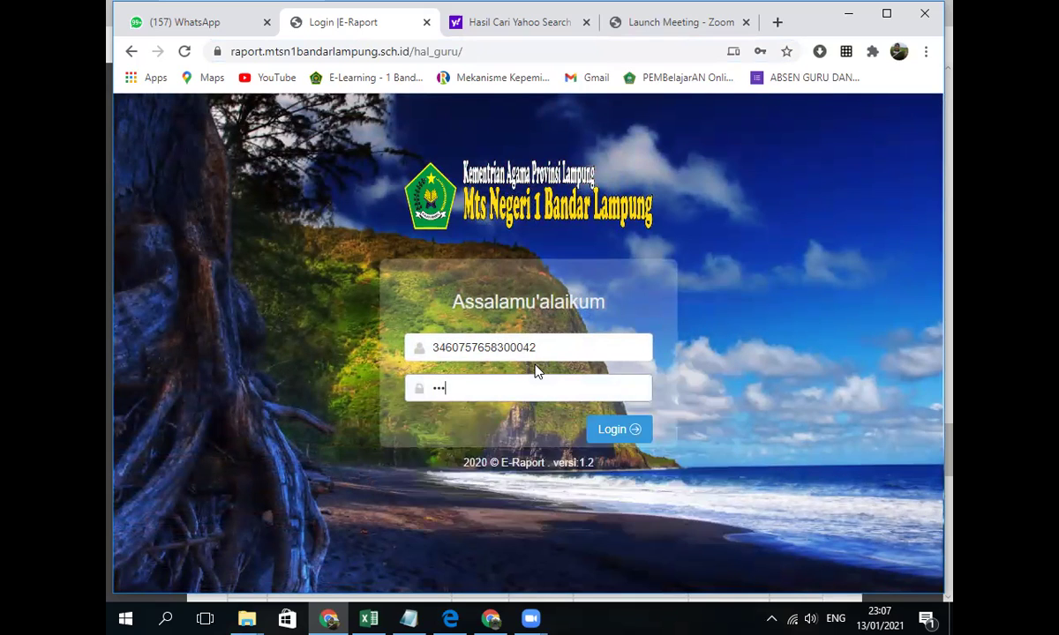
pyautogui.write('••')
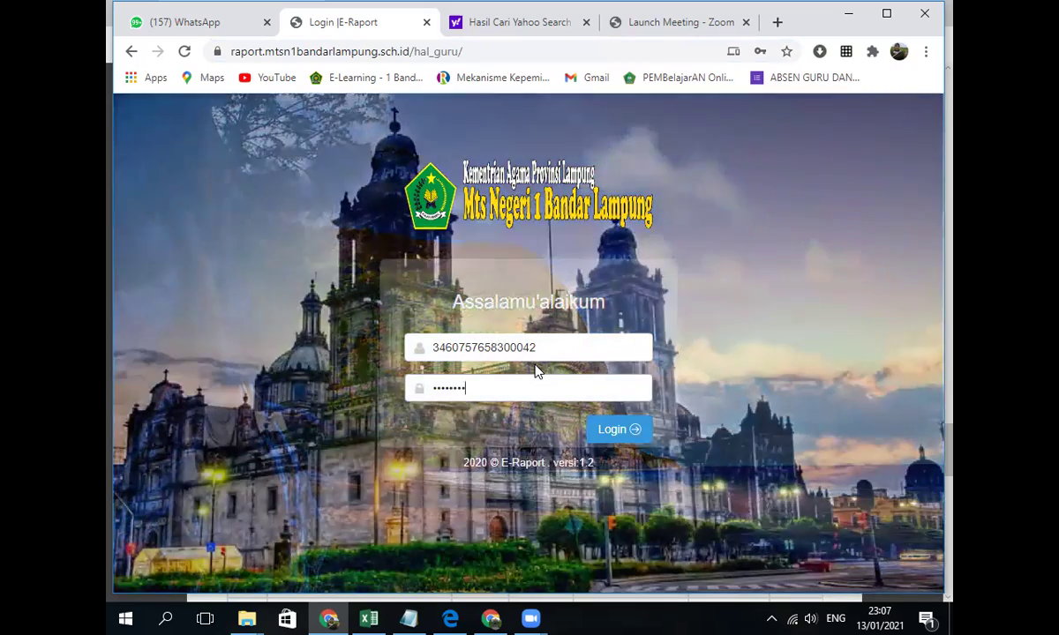
pyautogui.click(622, 435)
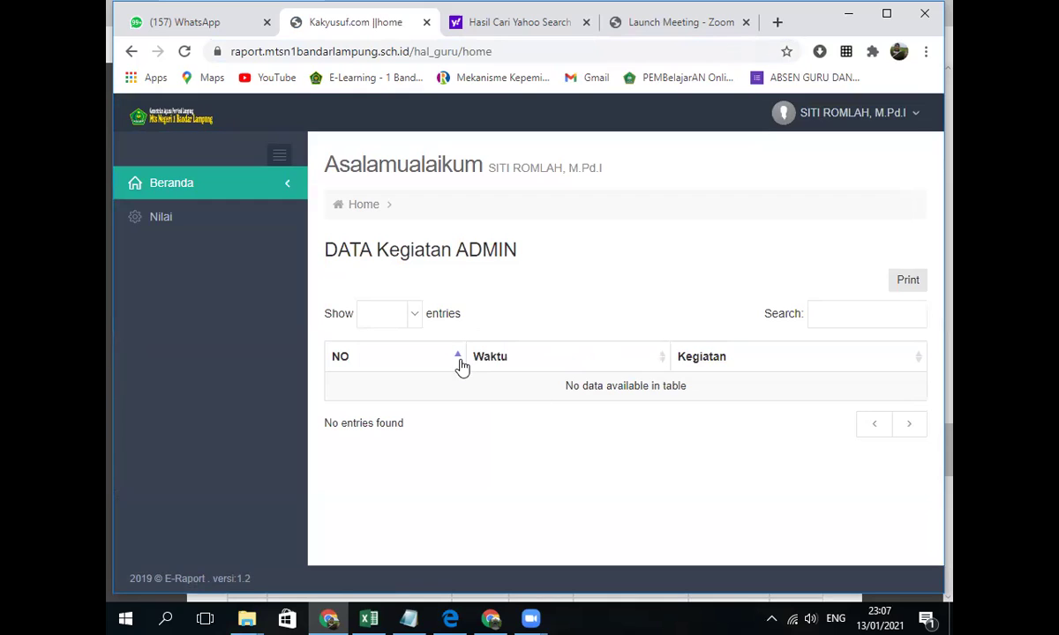
# - In the class grade list, edit the KKM and Bobot of Bahasa Arab for class 8C and set KKM to 64
pyautogui.click(164, 226)
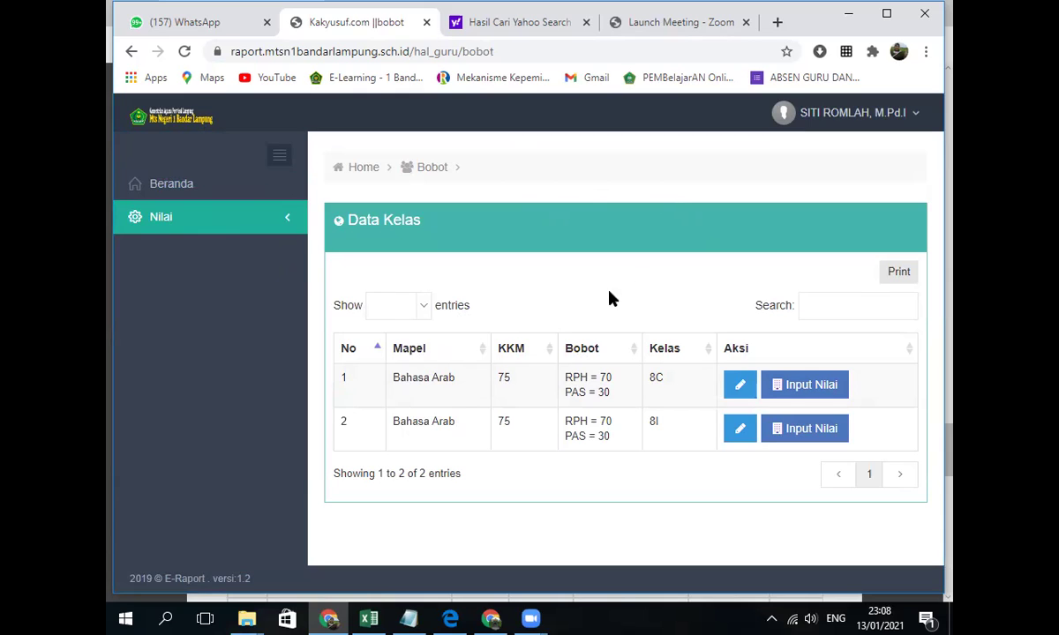
pyautogui.click(740, 390)
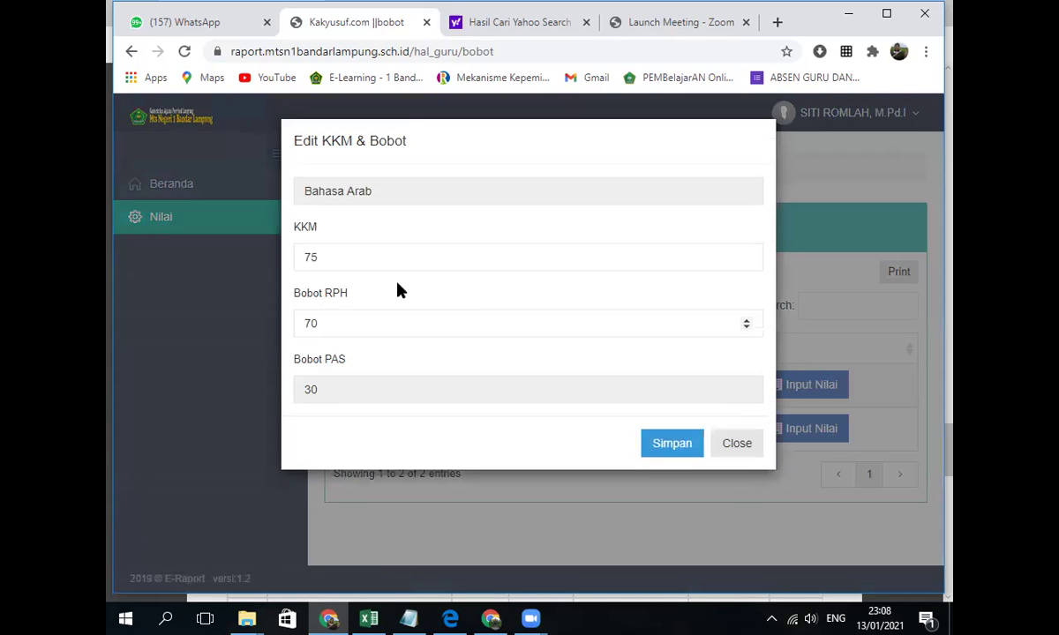
pyautogui.moveTo(320, 265); pyautogui.dragTo(289, 265)
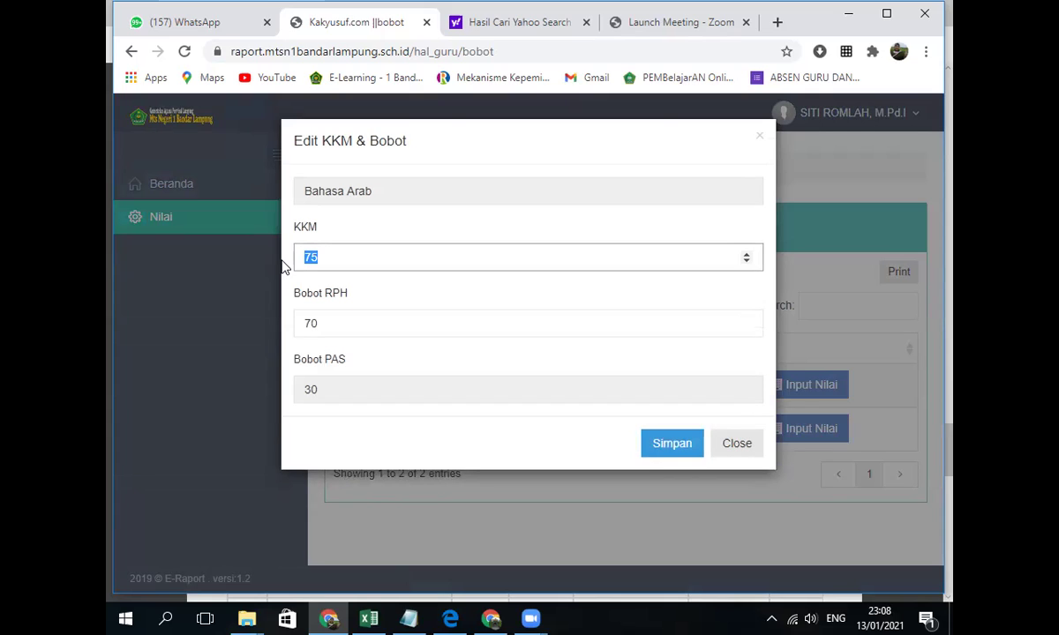
pyautogui.write('64')
# - Try a Bobot RPH of 60, return it to 70, and save the KKM and Bobot settings
pyautogui.click(330, 328)
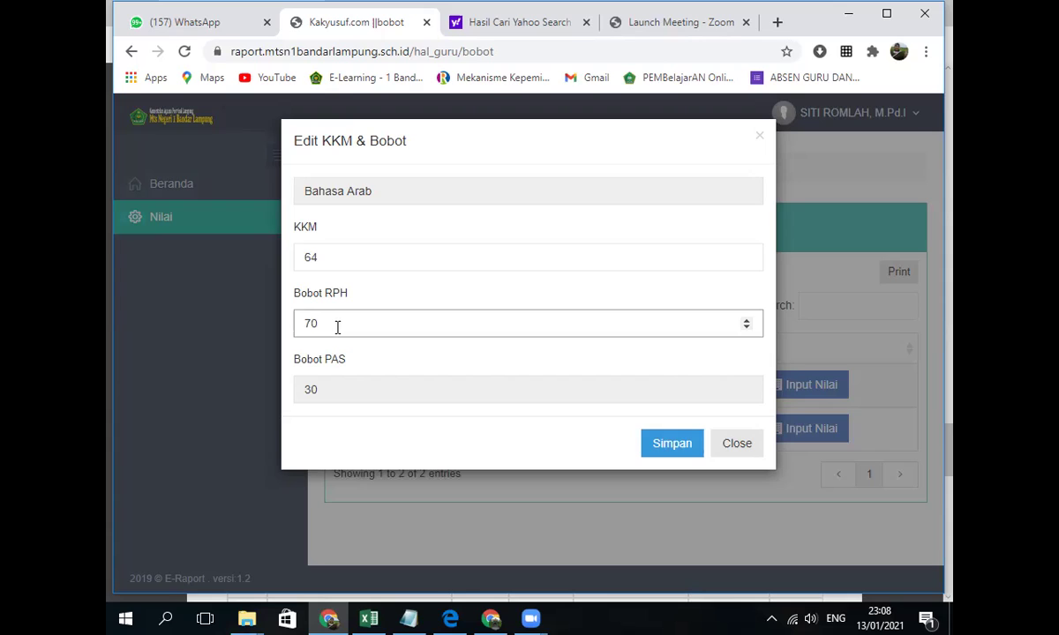
pyautogui.moveTo(337, 326); pyautogui.dragTo(234, 333)
pyautogui.write('70')
pyautogui.moveTo(326, 327); pyautogui.dragTo(232, 333)
pyautogui.write('60')
pyautogui.moveTo(338, 325); pyautogui.dragTo(246, 336)
pyautogui.write('70')
pyautogui.click(663, 457)
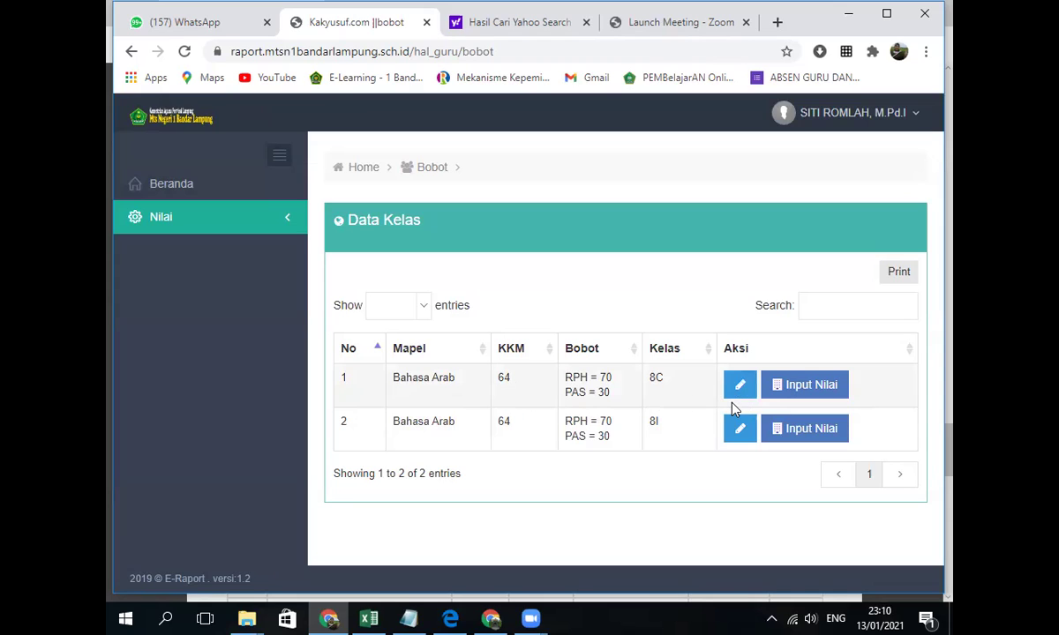
# - Check class 8C's grade page against its KKM and Bobot settings, and save those settings again
pyautogui.click(819, 397)
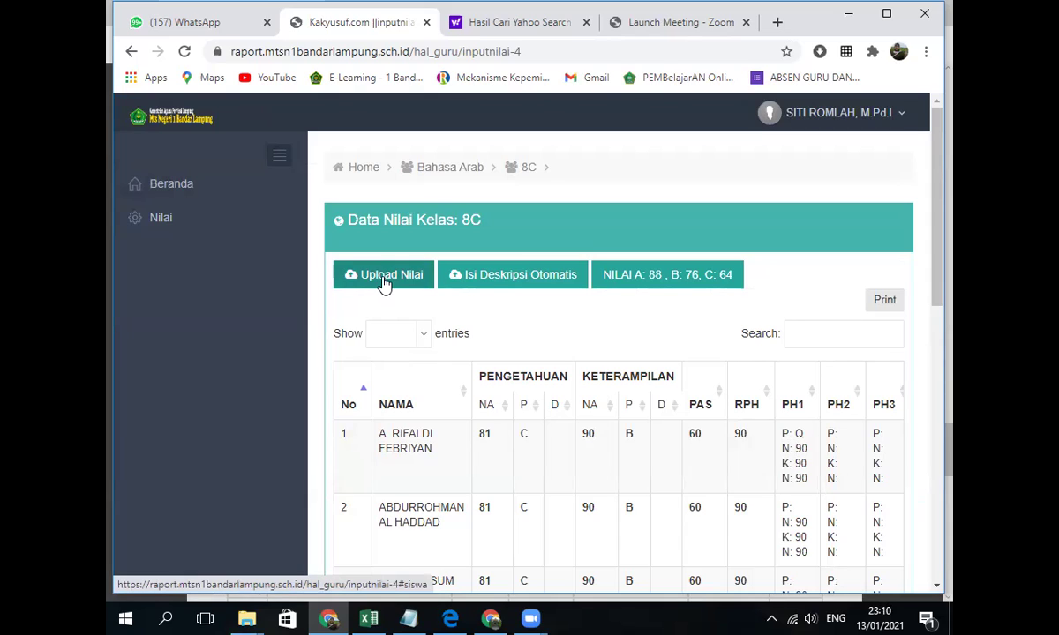
pyautogui.click(153, 221)
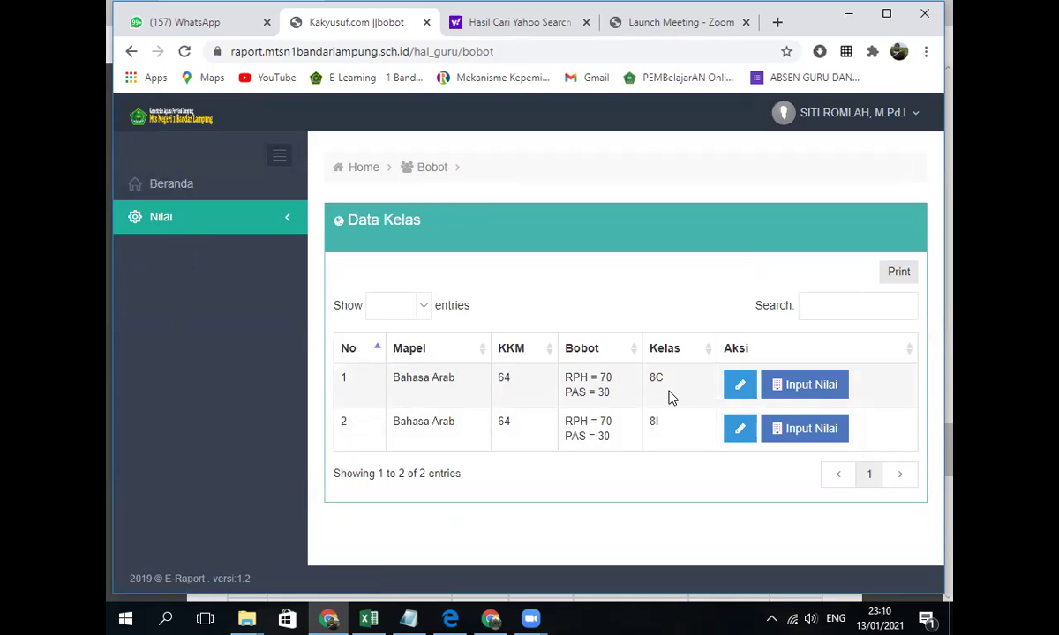
pyautogui.click(747, 393)
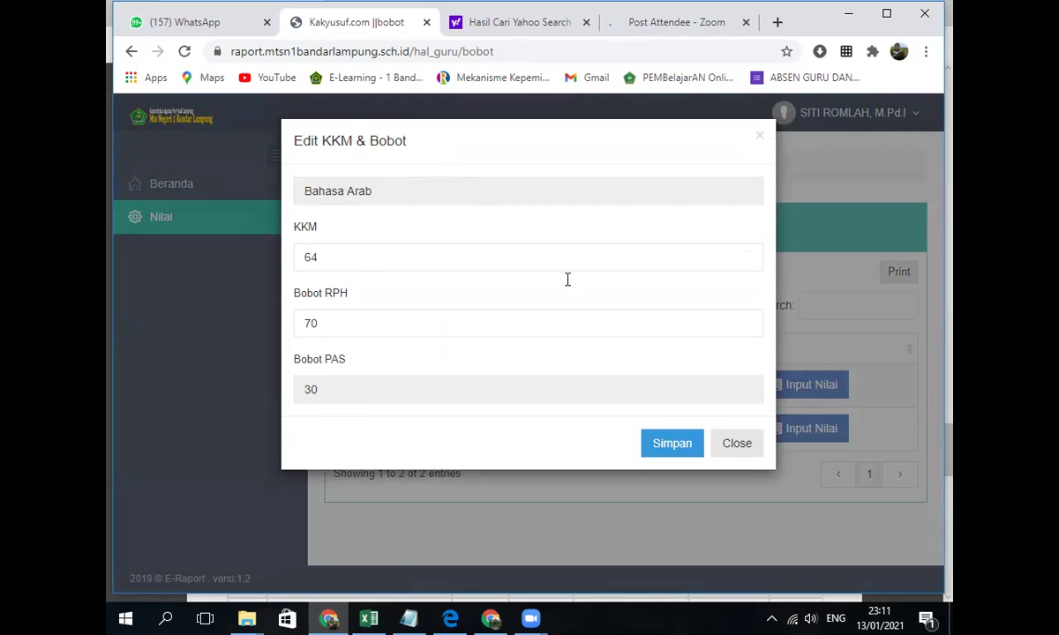
pyautogui.click(678, 458)
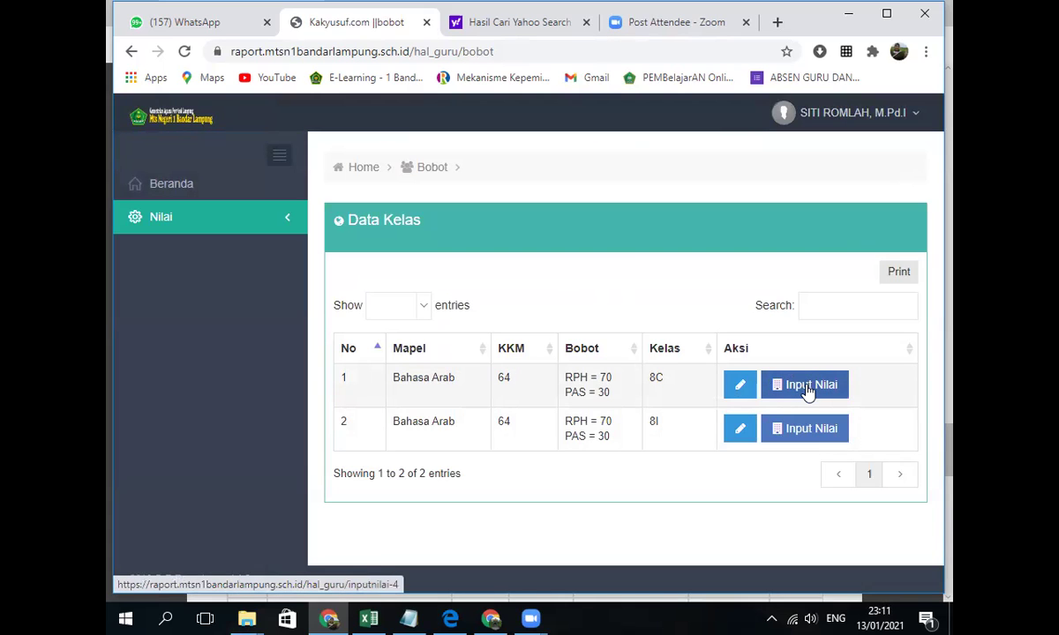
# - Open the Excel grade upload dialog for class 8C, and bring up the BAkelas8C grade template in Excel
pyautogui.click(805, 387)
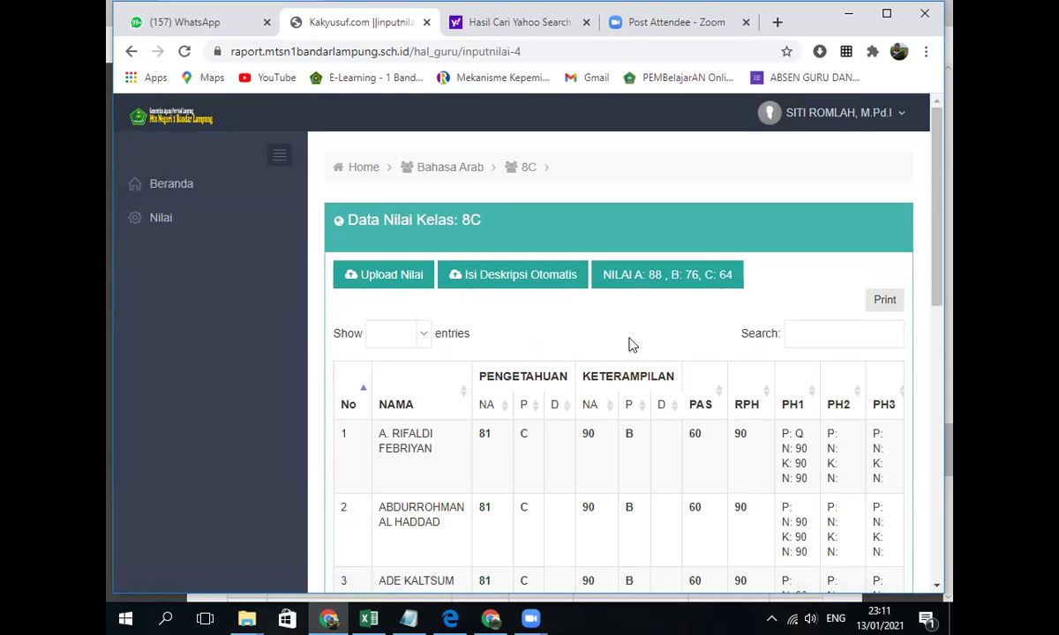
pyautogui.click(373, 279)
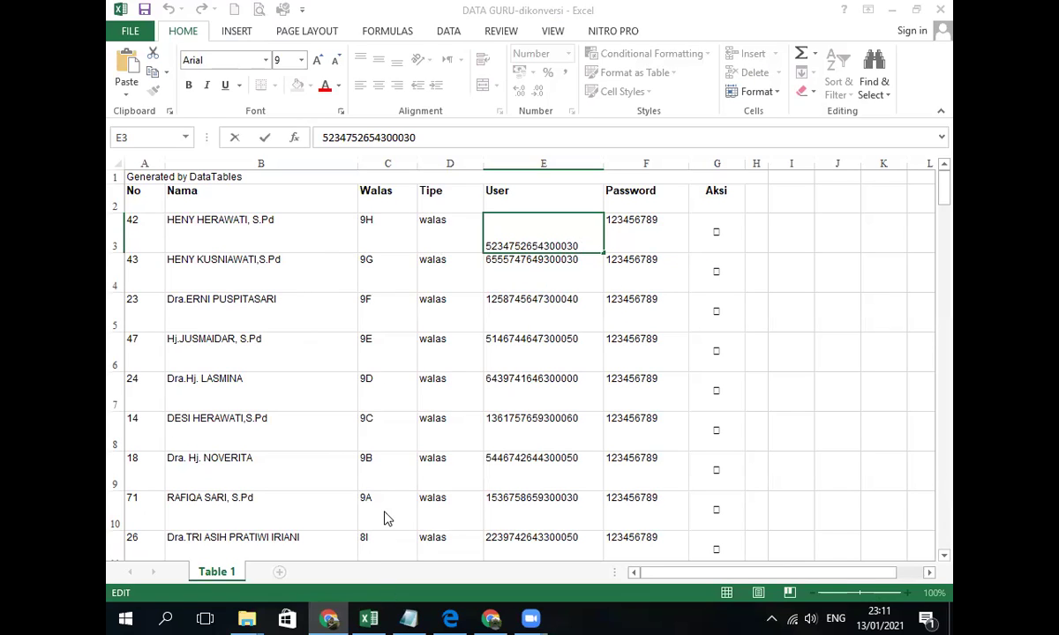
pyautogui.click(381, 621)
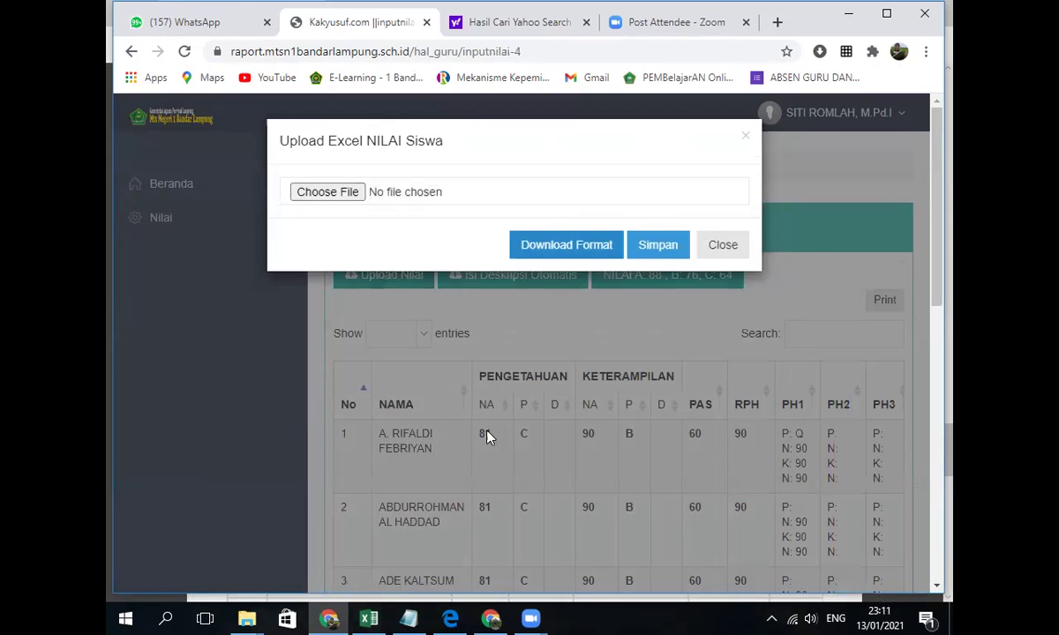
pyautogui.click(368, 617)
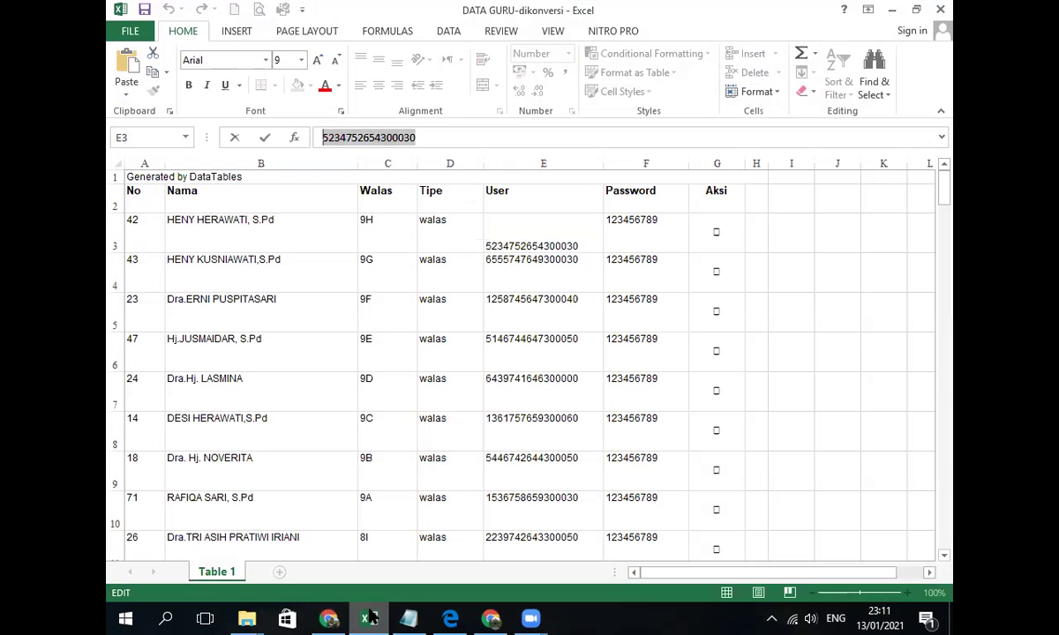
pyautogui.click(494, 264)
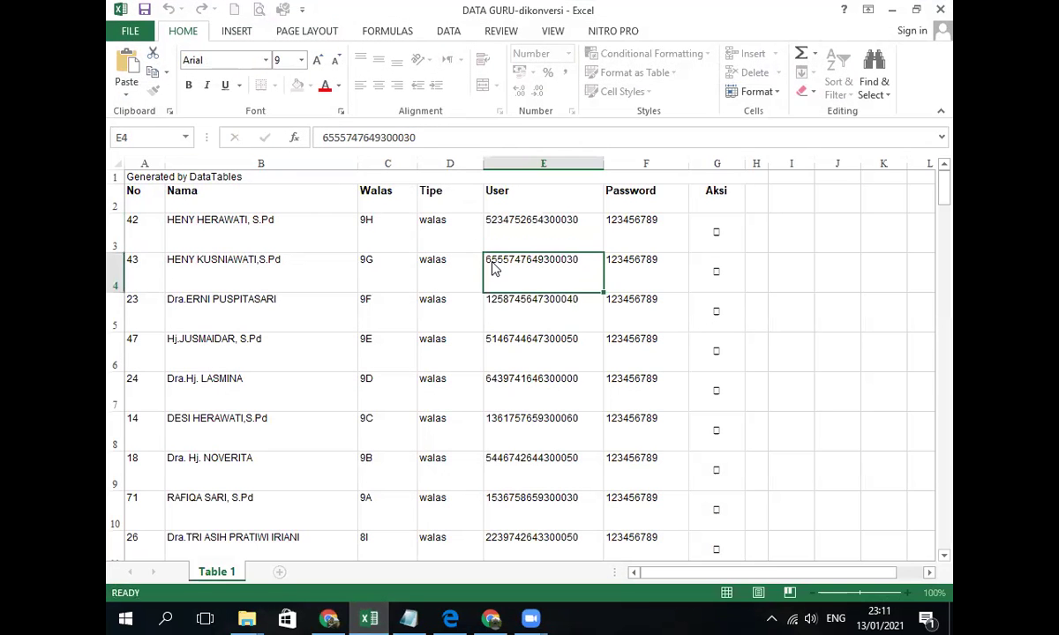
pyautogui.click(465, 352)
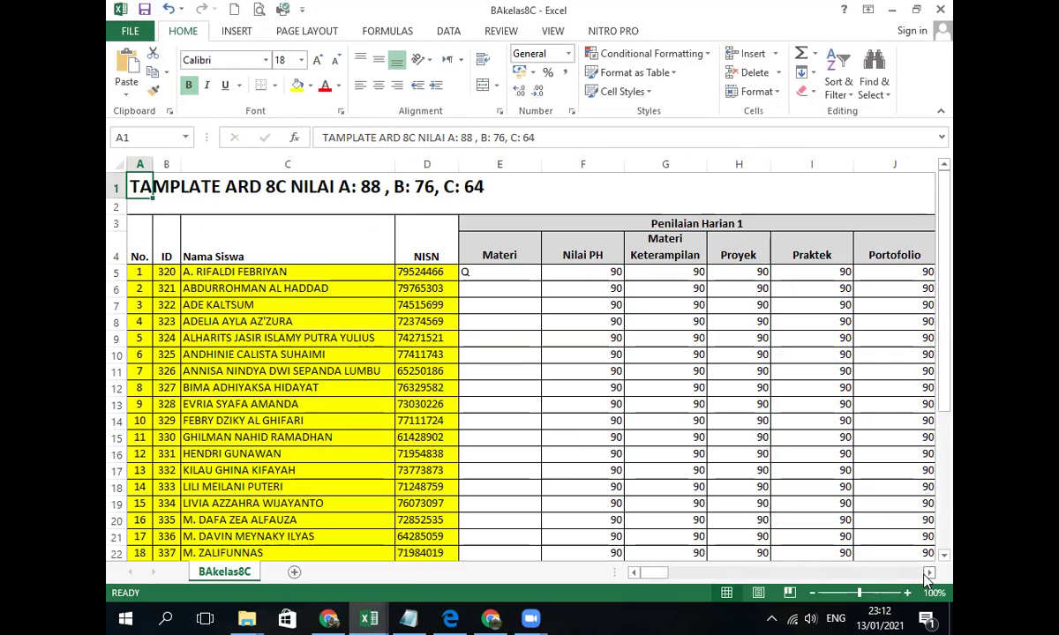
# - Enter "mengenalkan diri sendiri, mengenal lingkungan sekolah dalam bahsa arab" as the Penilaian Harian 1 Materi in cell E5
pyautogui.click(494, 273)
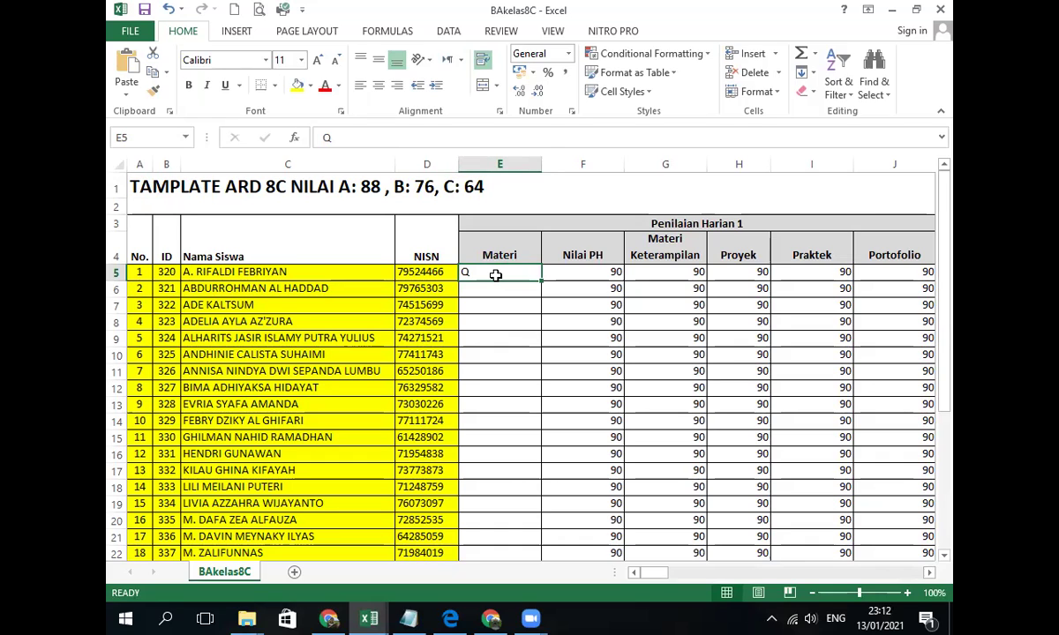
pyautogui.write('menge')
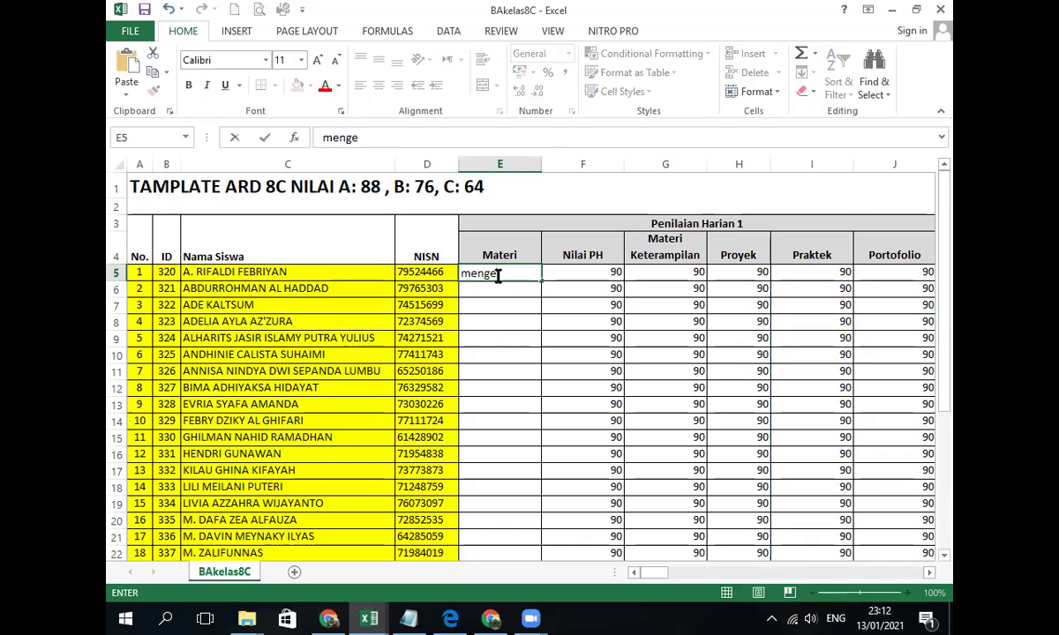
pyautogui.write('nalkan di')
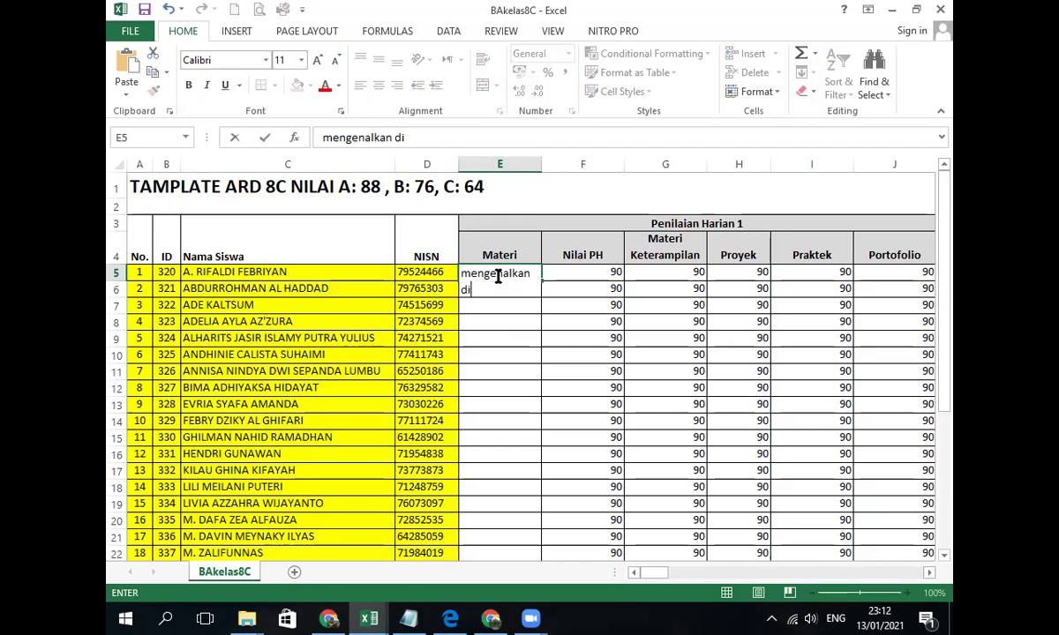
pyautogui.write('ri sendiri,')
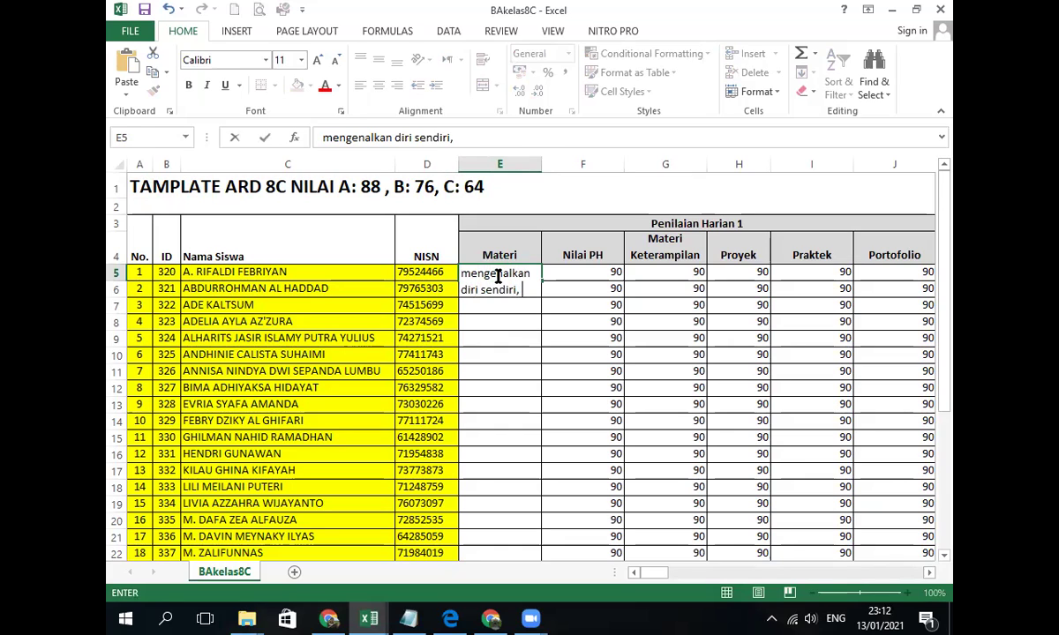
pyautogui.write(' mengena')
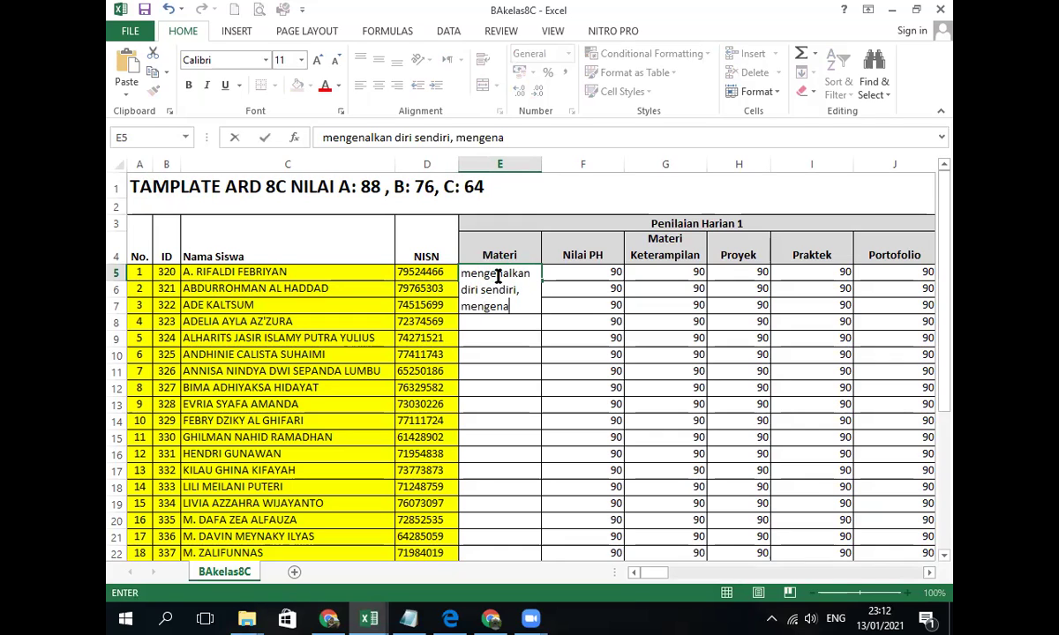
pyautogui.write('lkan l')
pyautogui.press('BackSpace')
pyautogui.press('BackSpace')
pyautogui.press('BackSpace')
pyautogui.press('BackSpace')
pyautogui.press('BackSpace')
pyautogui.write('lingkungan sekolah dalam bahsa arab')
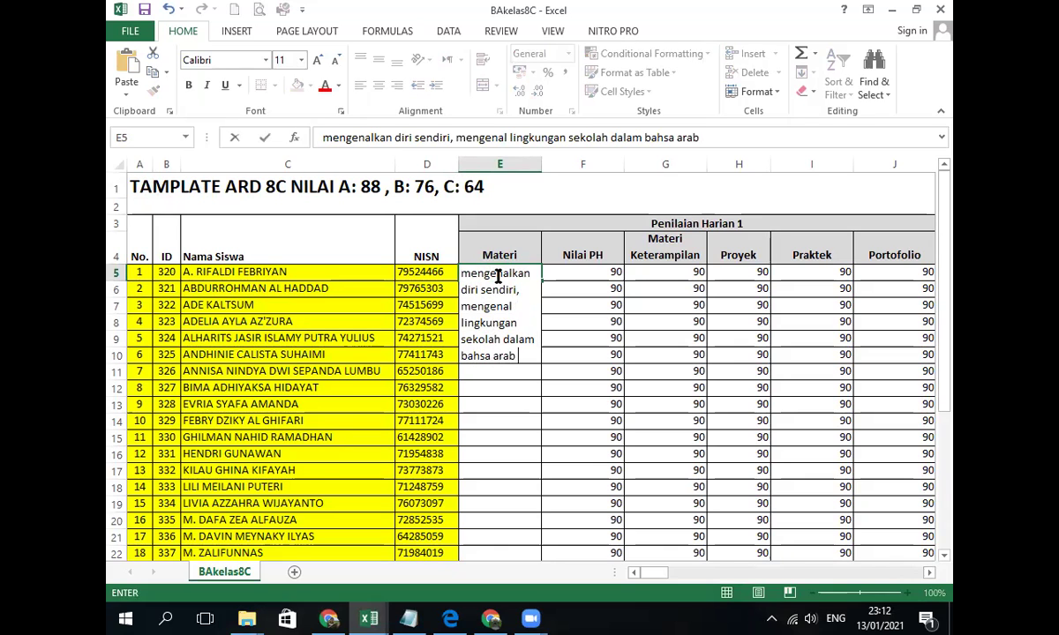
pyautogui.click(489, 394)
# - Copy the Materi text from E5 to all remaining students in E6:E36
pyautogui.click(499, 305)
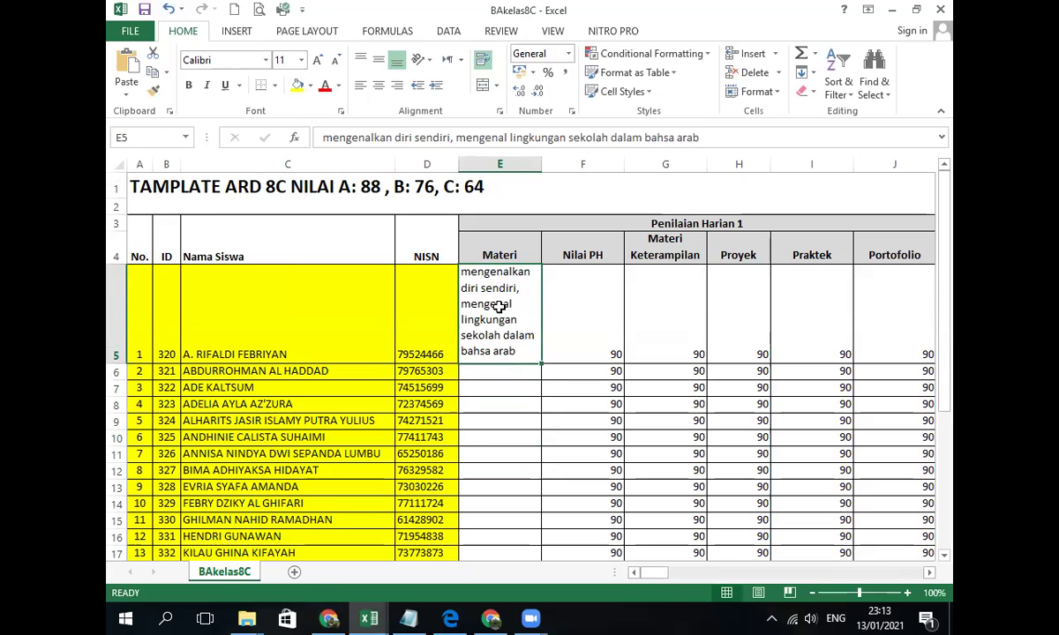
pyautogui.hotkey('ctrl', 'c')
pyautogui.moveTo(508, 371); pyautogui.dragTo(499, 524)
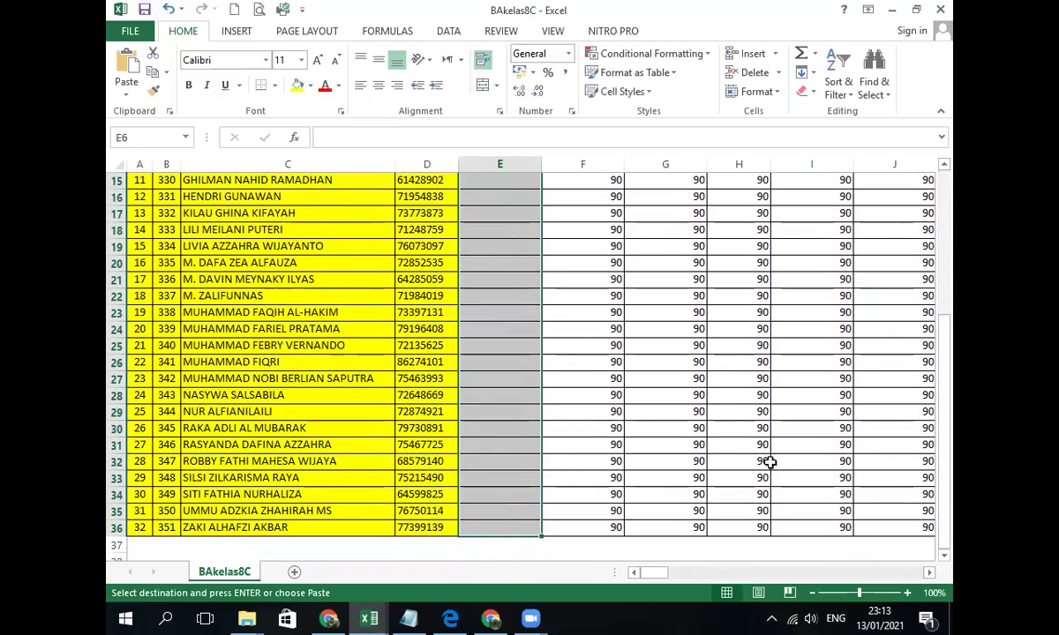
pyautogui.hotkey('ctrl', 'v')
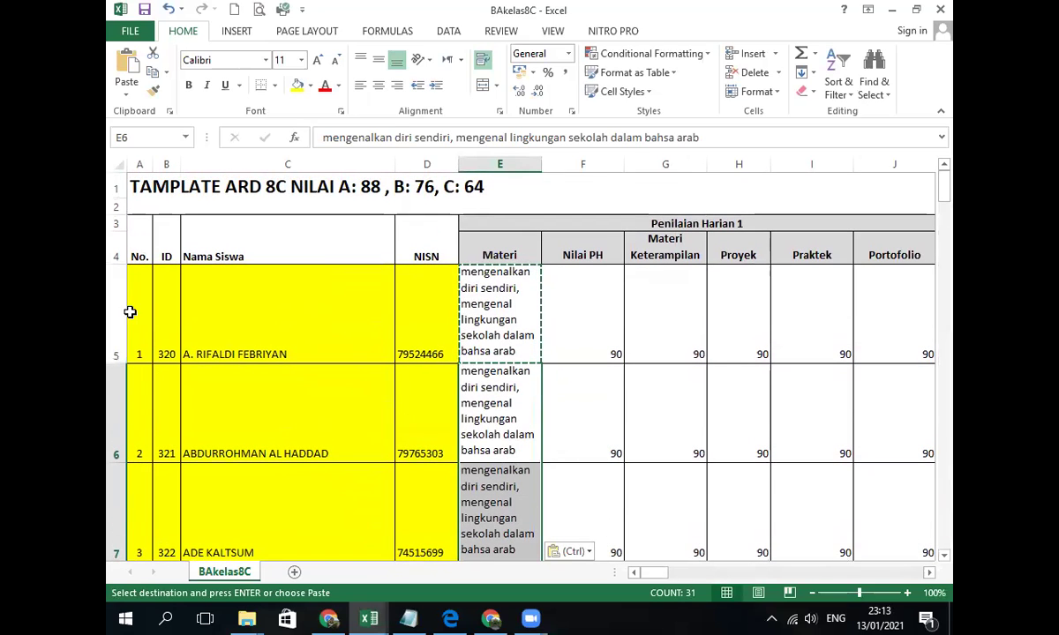
# - Review the student identity columns and the Materi and Nilai PH entries down to the last student
pyautogui.moveTo(134, 308); pyautogui.dragTo(397, 463)
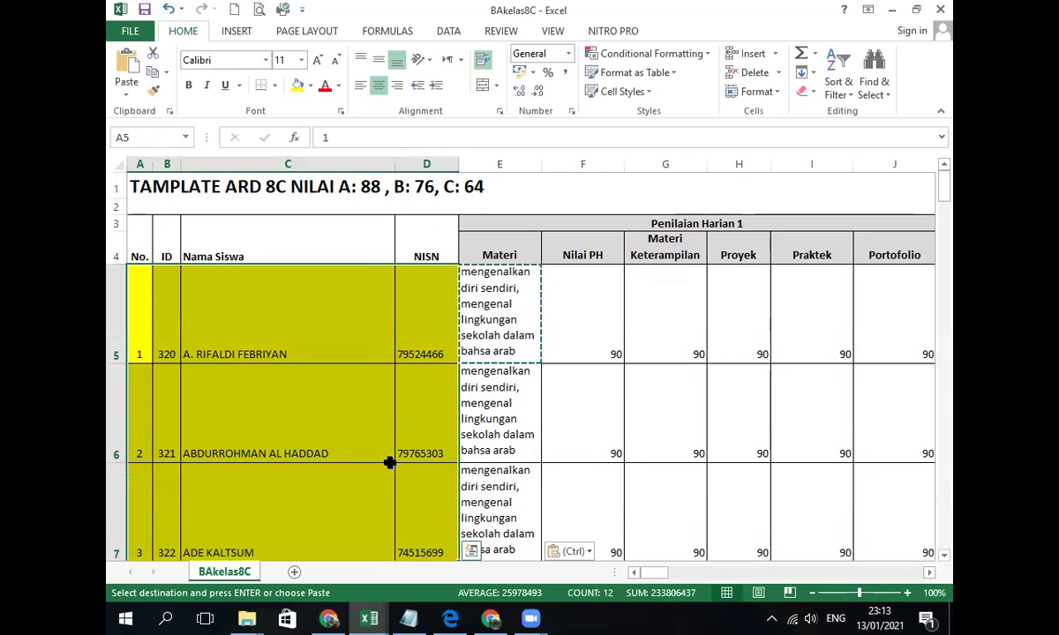
pyautogui.click(592, 334)
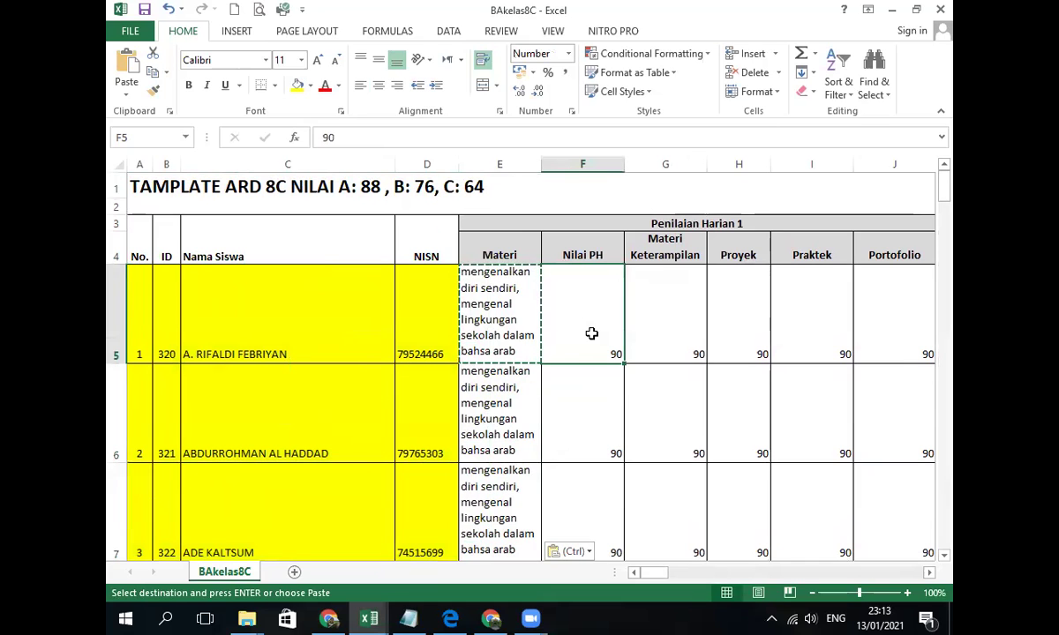
pyautogui.scroll(-7, 609, 419)
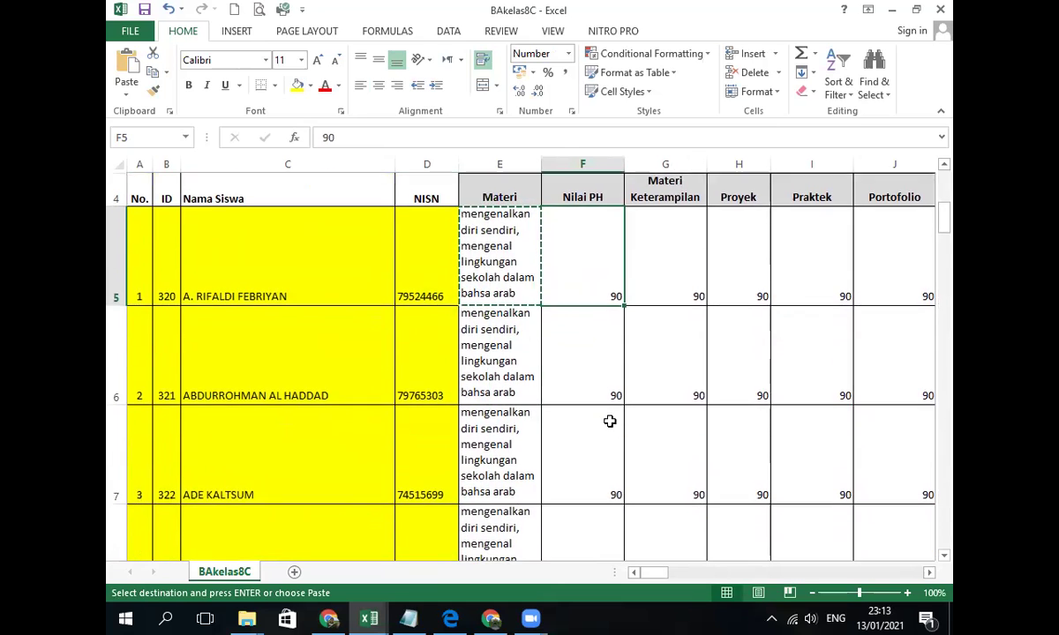
pyautogui.scroll(-8, 607, 432)
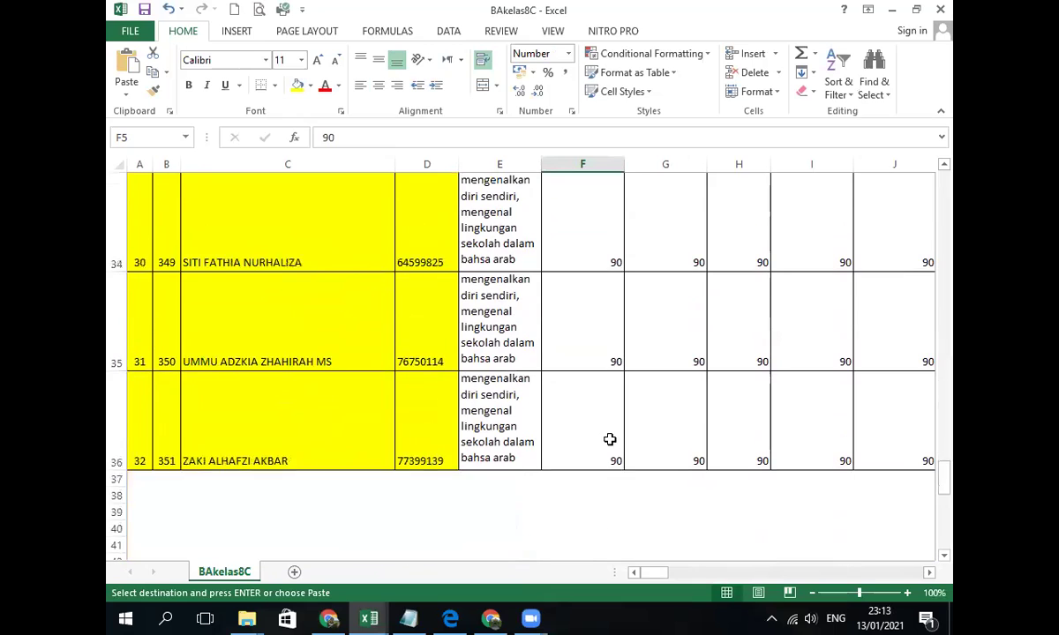
pyautogui.scroll(15, 605, 423)
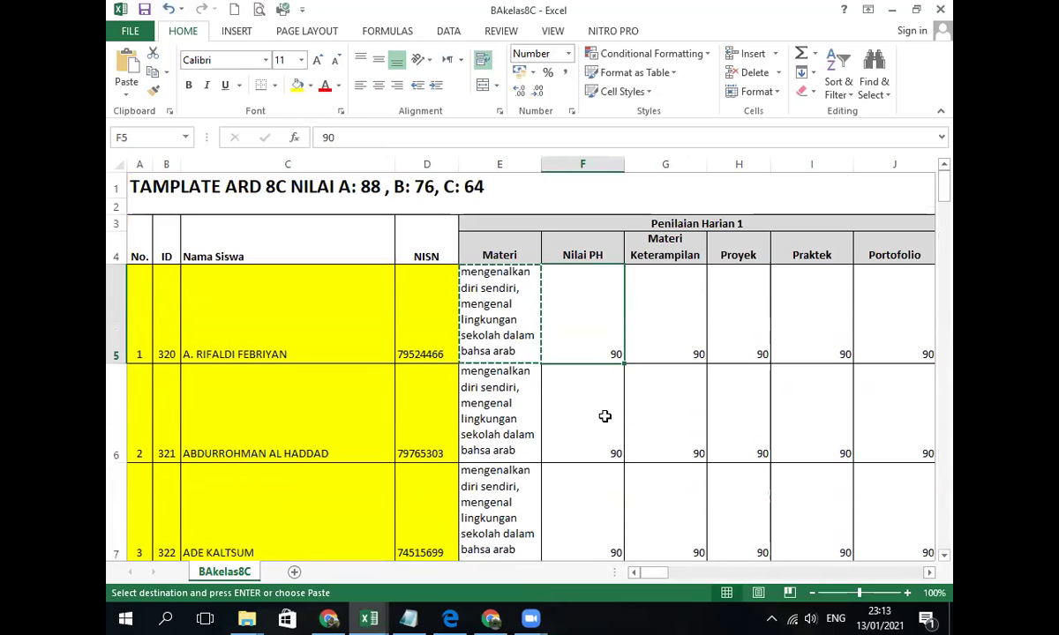
# - Enter "menyebutkan alamat rumah dan benda-benda disekitar lingkungan sekolah" as the Penilaian Harian 1 Materi Keterampilan in cell G5
pyautogui.click(693, 322)
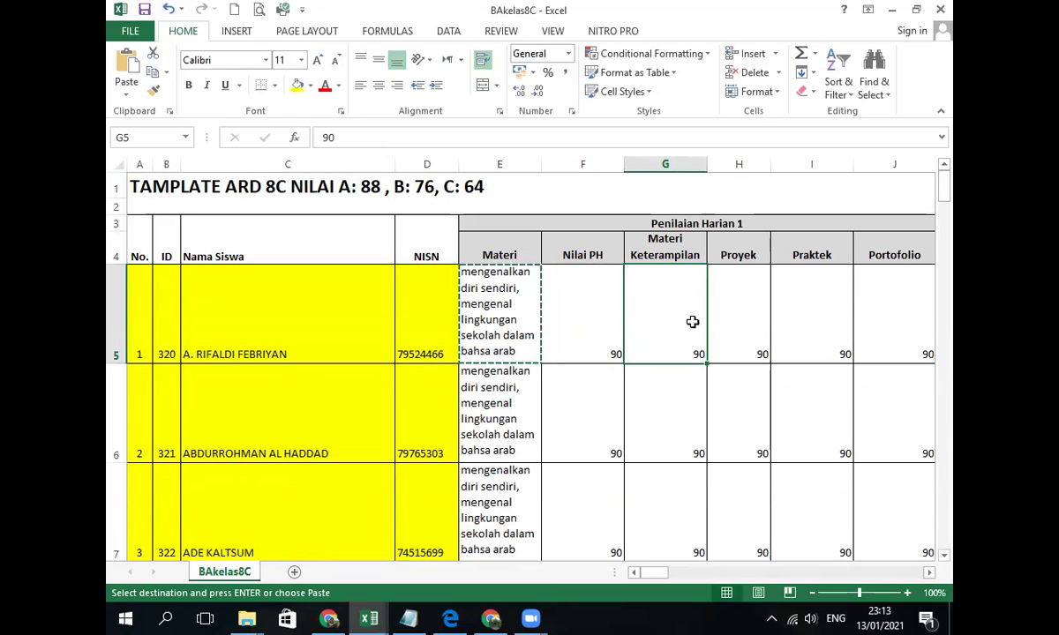
pyautogui.write('menyebutkan')
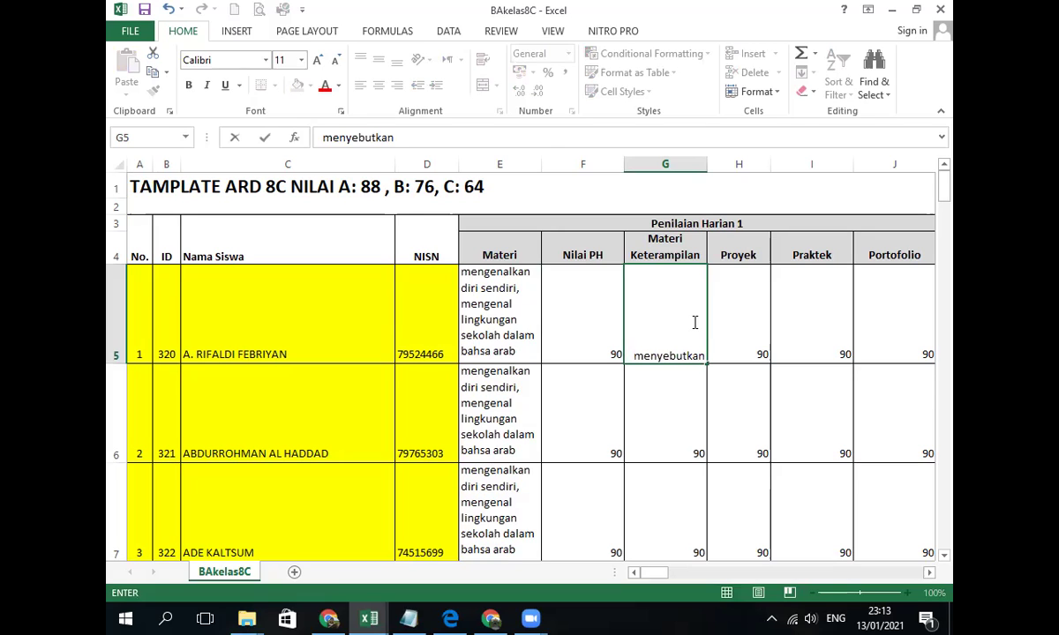
pyautogui.write(' alamat rumah')
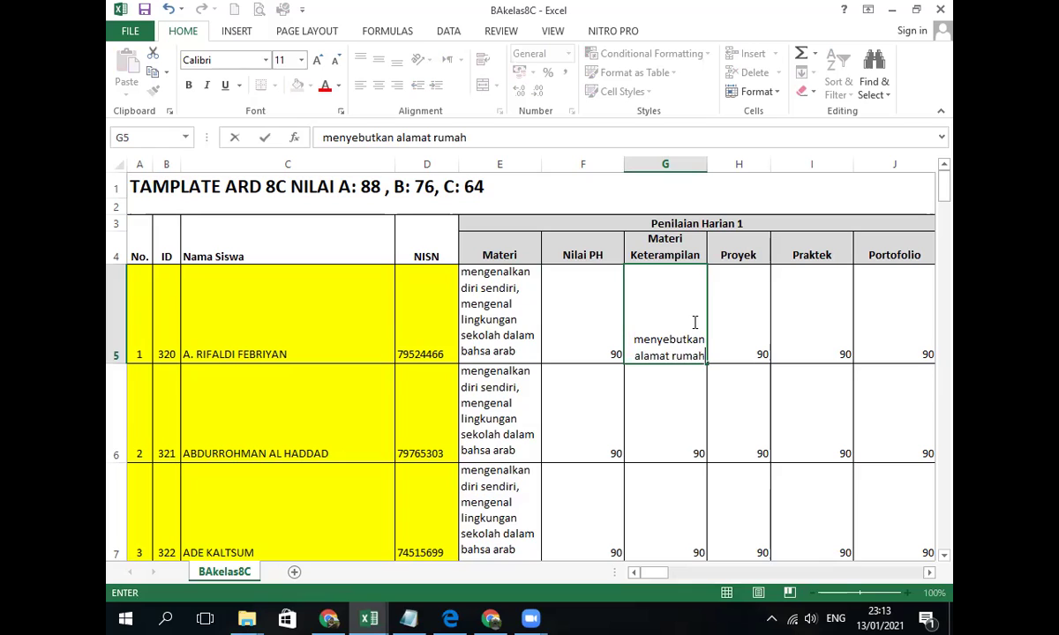
pyautogui.write(' da')
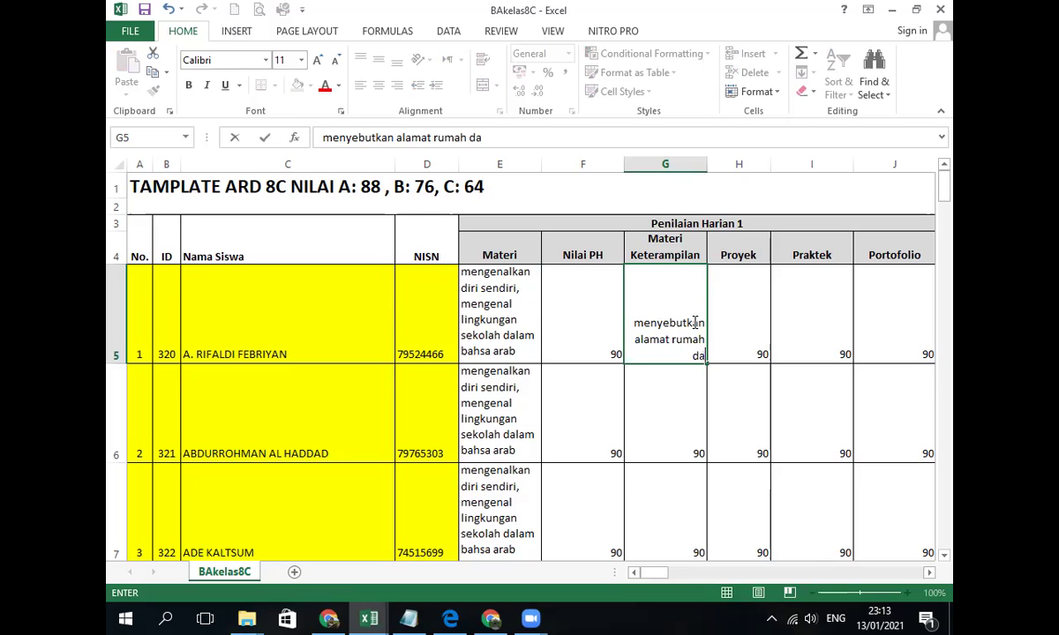
pyautogui.write('n benda-benda')
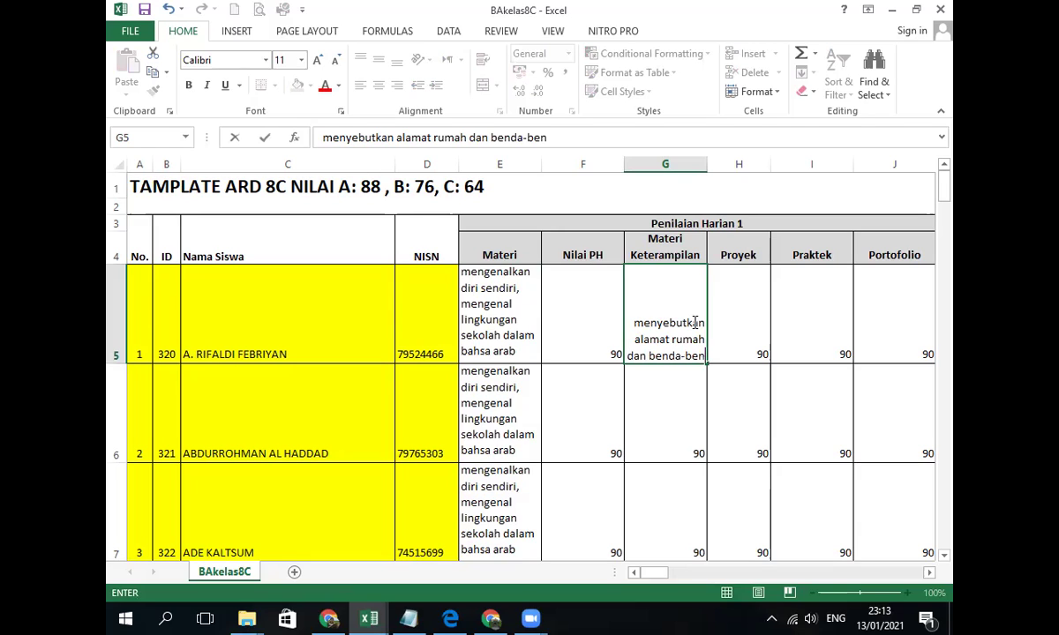
pyautogui.write(' disekitar')
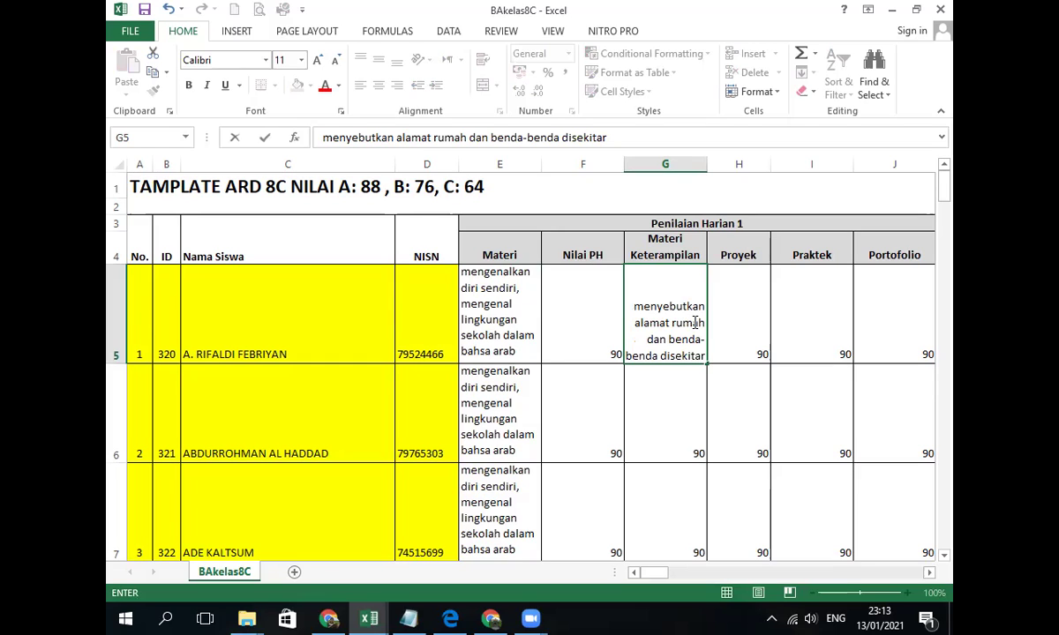
pyautogui.write(' lingkungan seko')
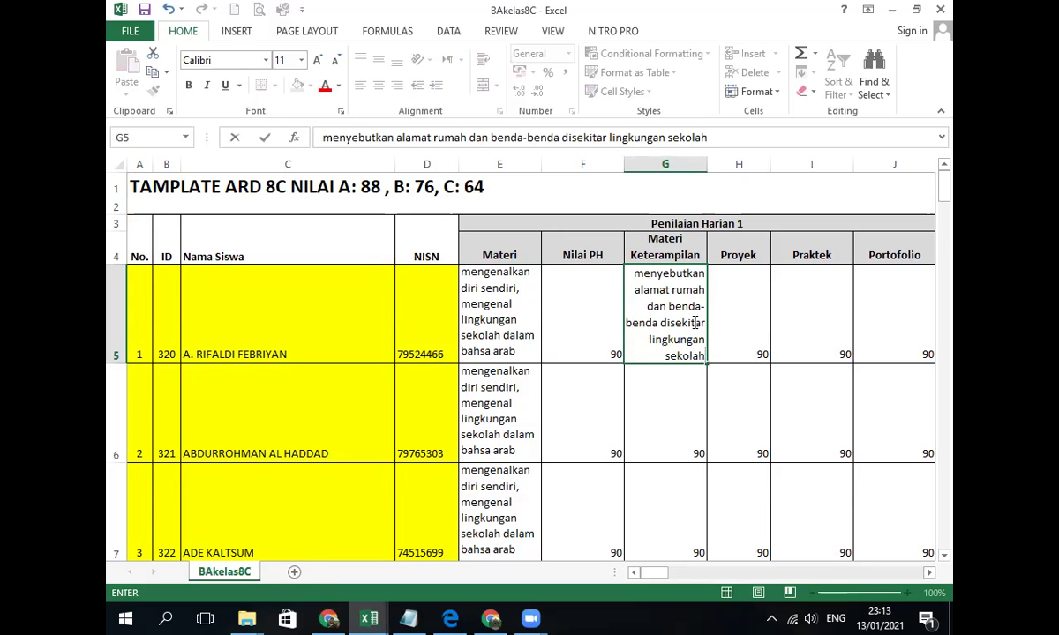
pyautogui.write('lah')
pyautogui.press('Return')
# - Copy the Materi Keterampilan text from G5 to all remaining students in G6:G36
pyautogui.click(689, 302)
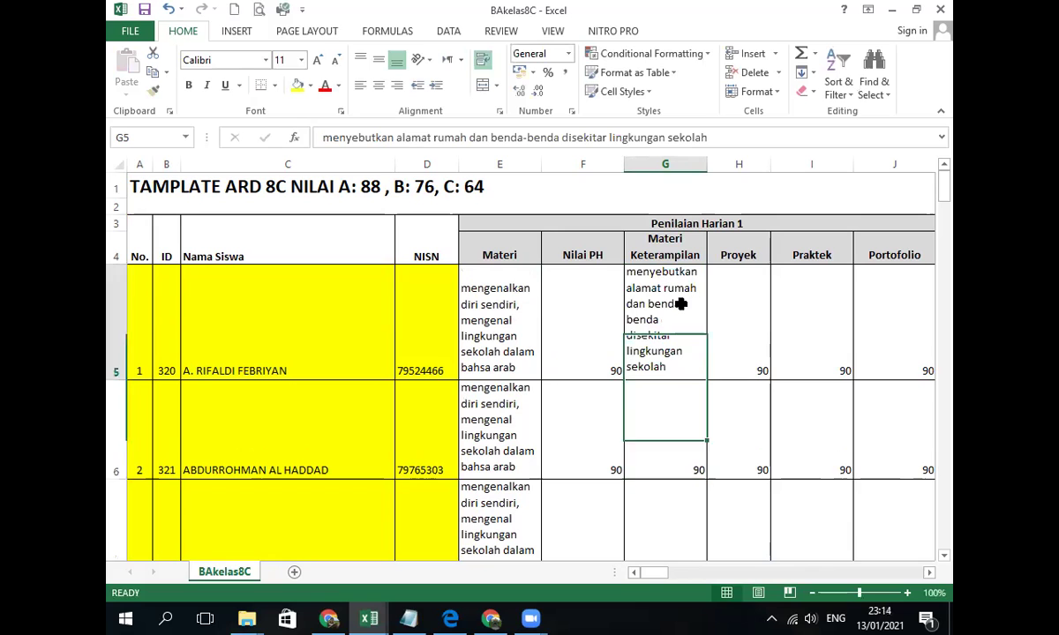
pyautogui.hotkey('ctrl', 'c')
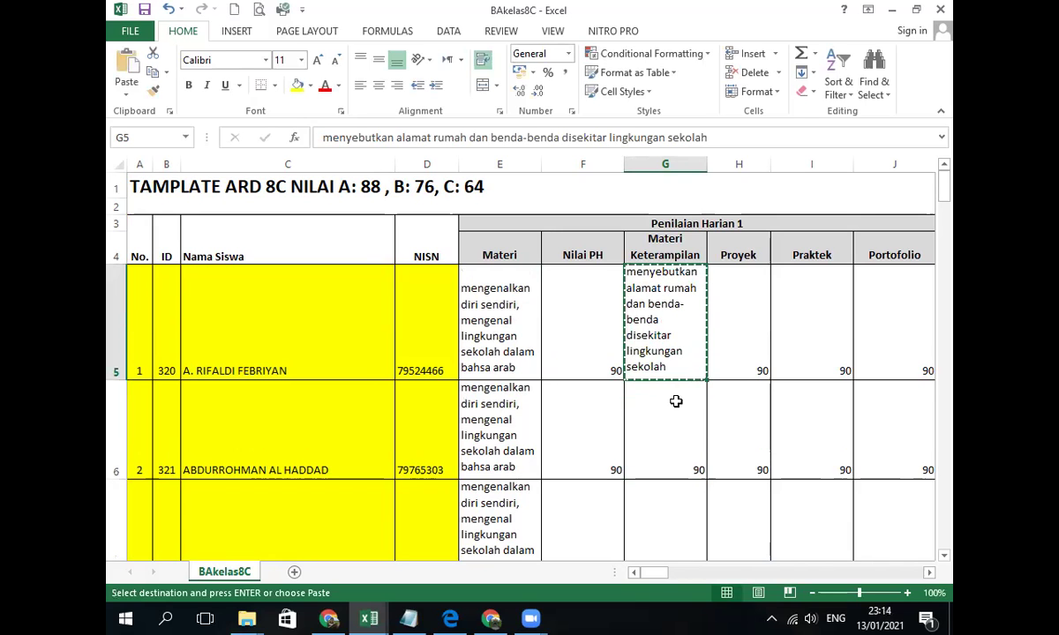
pyautogui.click(676, 401)
pyautogui.moveTo(676, 401); pyautogui.dragTo(676, 402)
pyautogui.hotkey('ctrl', 'v')
pyautogui.scroll(1, 679, 402)
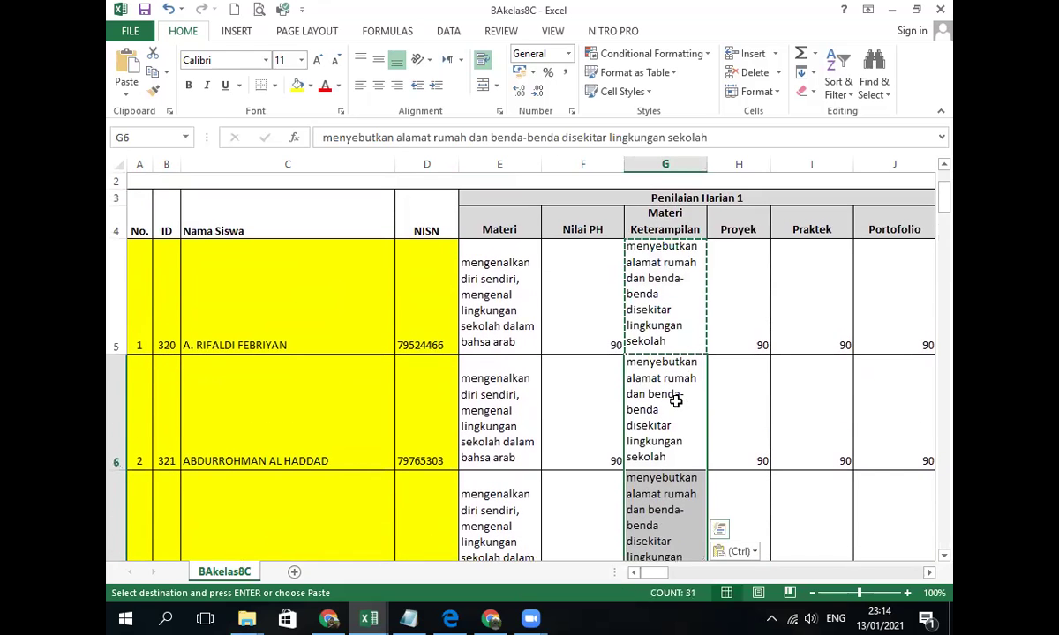
# - Review the Proyek, Praktek and Portofolio grades and the Penilaian Harian 2 to 10 columns, as far as RPH and Penilaian PAS
pyautogui.click(764, 340)
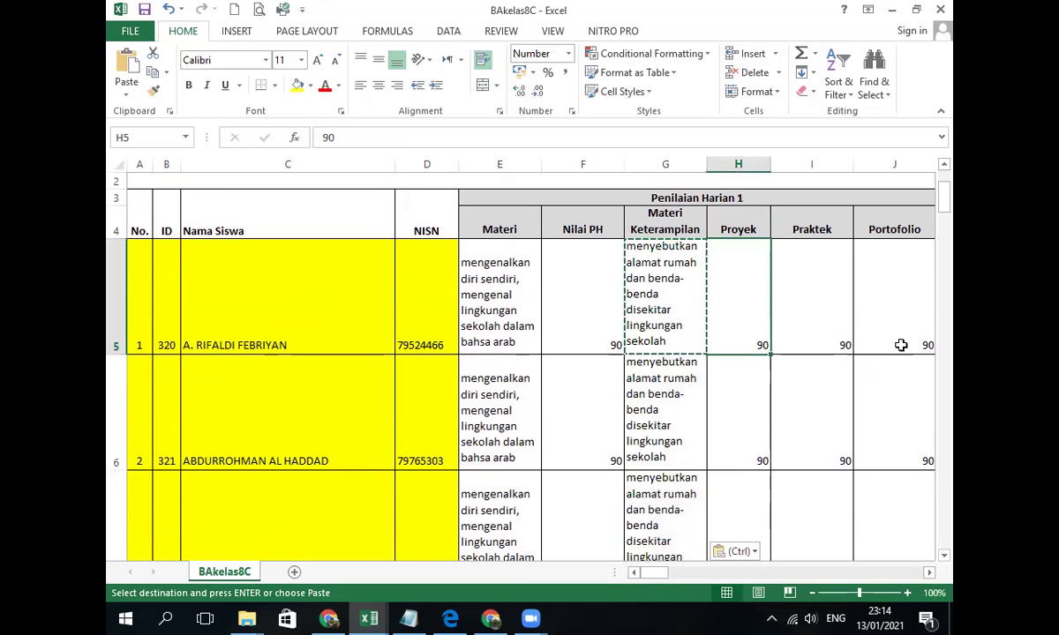
pyautogui.click(929, 572)
pyautogui.click(929, 572)
pyautogui.click(930, 573)
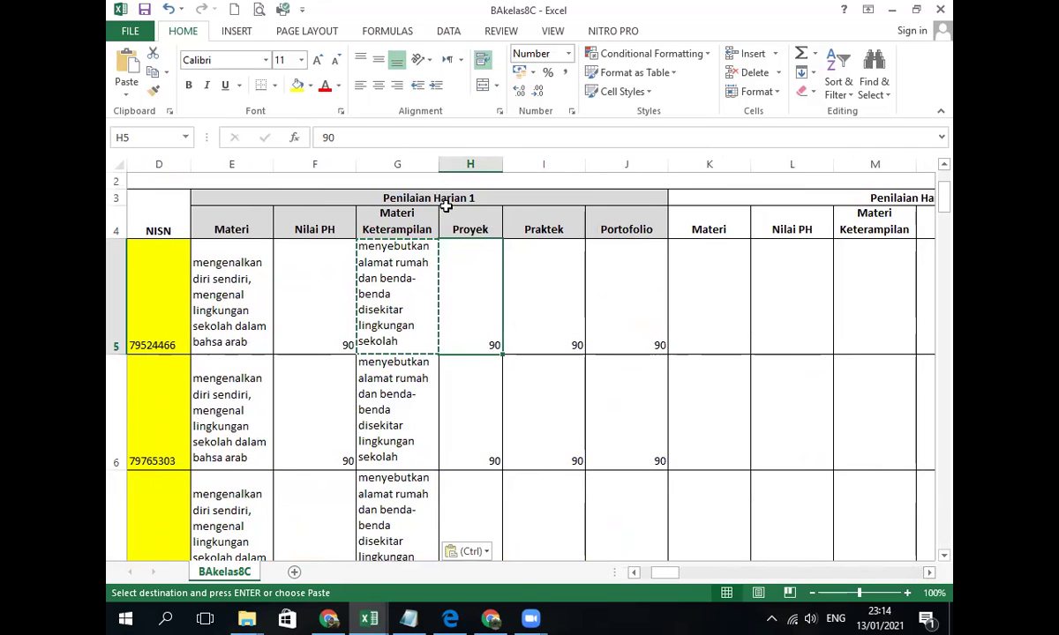
pyautogui.click(930, 572)
pyautogui.click(929, 573)
pyautogui.click(929, 573)
pyautogui.click(929, 573)
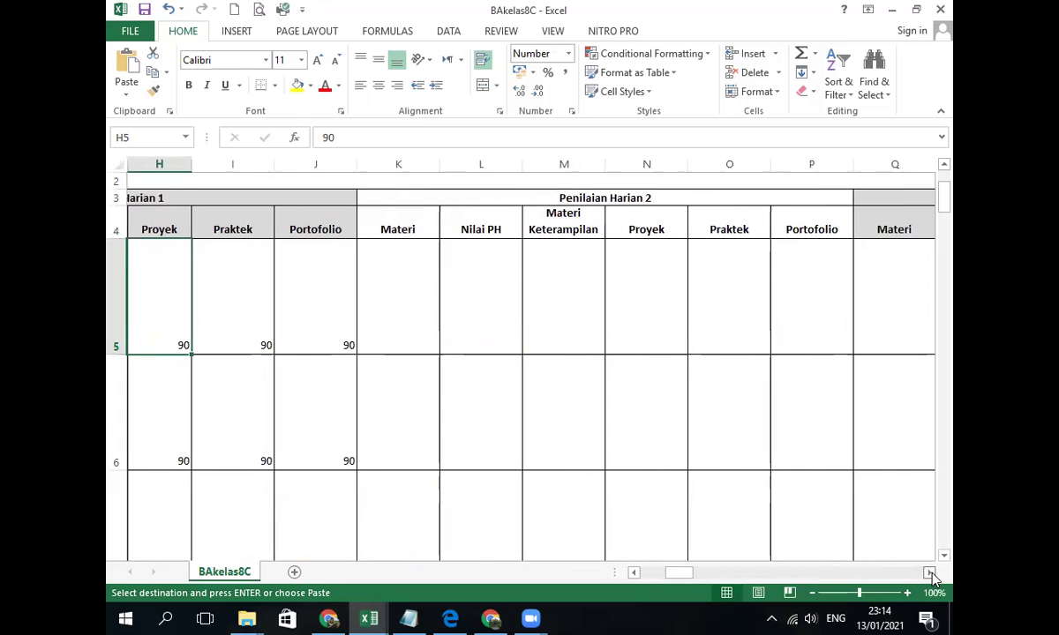
pyautogui.click(929, 573)
pyautogui.click(930, 572)
pyautogui.click(929, 573)
pyautogui.click(929, 573)
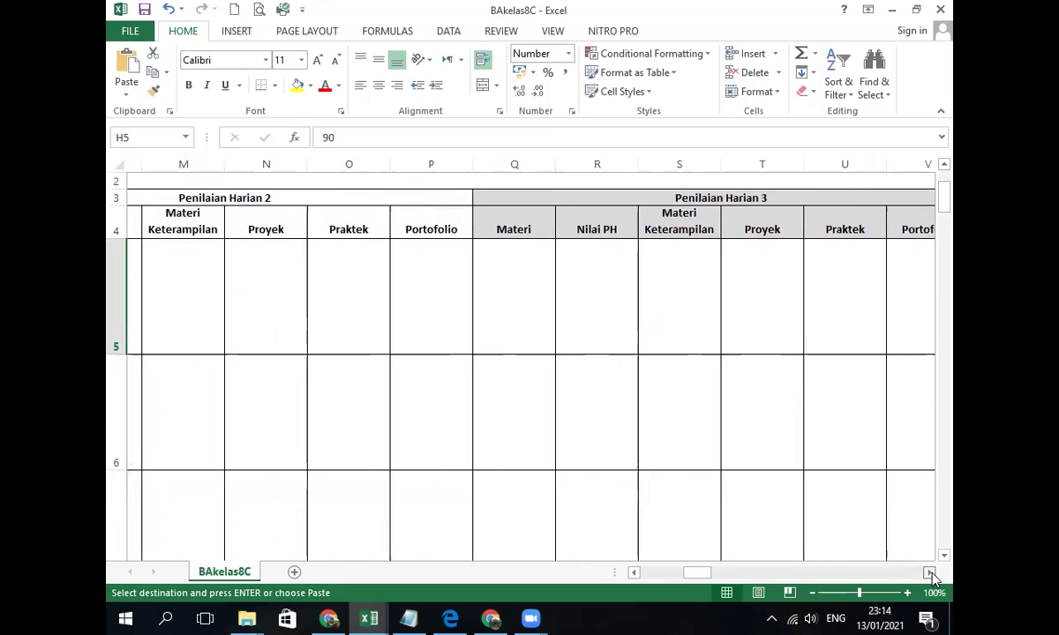
pyautogui.click(929, 573)
pyautogui.click(930, 573)
pyautogui.click(929, 573)
pyautogui.click(929, 573)
pyautogui.click(929, 572)
pyautogui.click(930, 573)
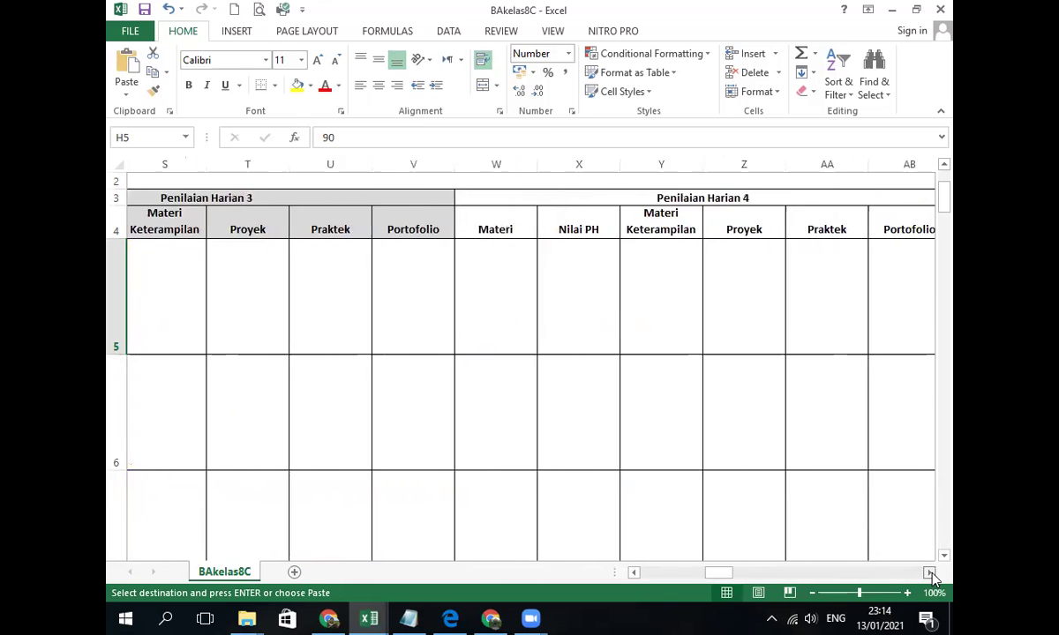
pyautogui.click(929, 573)
pyautogui.click(929, 572)
pyautogui.click(930, 573)
pyautogui.click(930, 573)
pyautogui.click(930, 572)
pyautogui.click(929, 572)
pyautogui.click(929, 573)
pyautogui.click(929, 573)
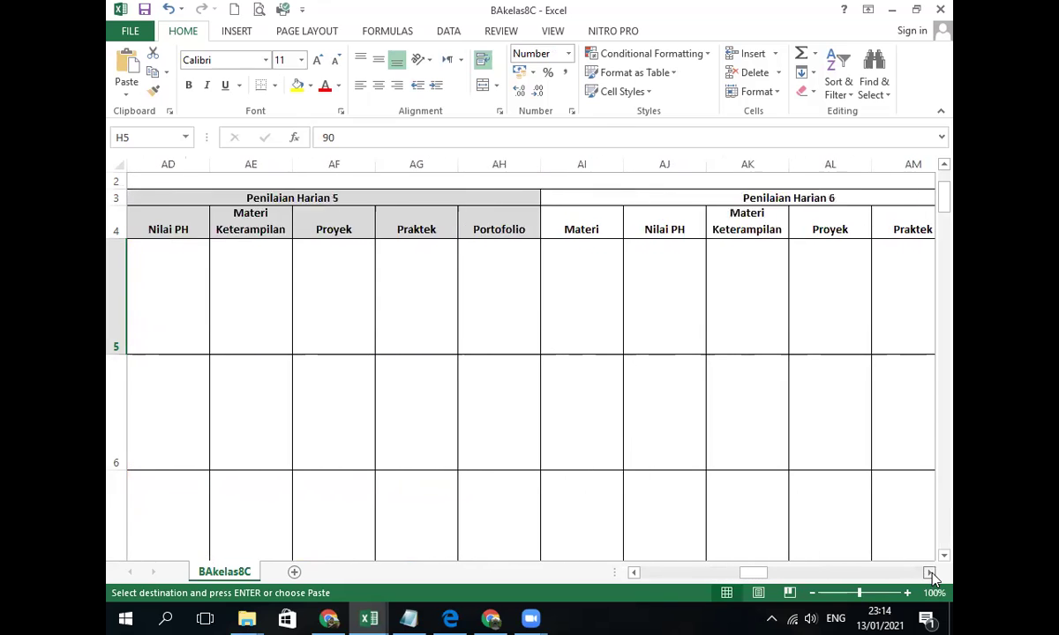
pyautogui.click(930, 572)
pyautogui.click(929, 573)
pyautogui.click(930, 573)
pyautogui.click(929, 573)
pyautogui.click(930, 572)
pyautogui.click(929, 572)
pyautogui.click(930, 573)
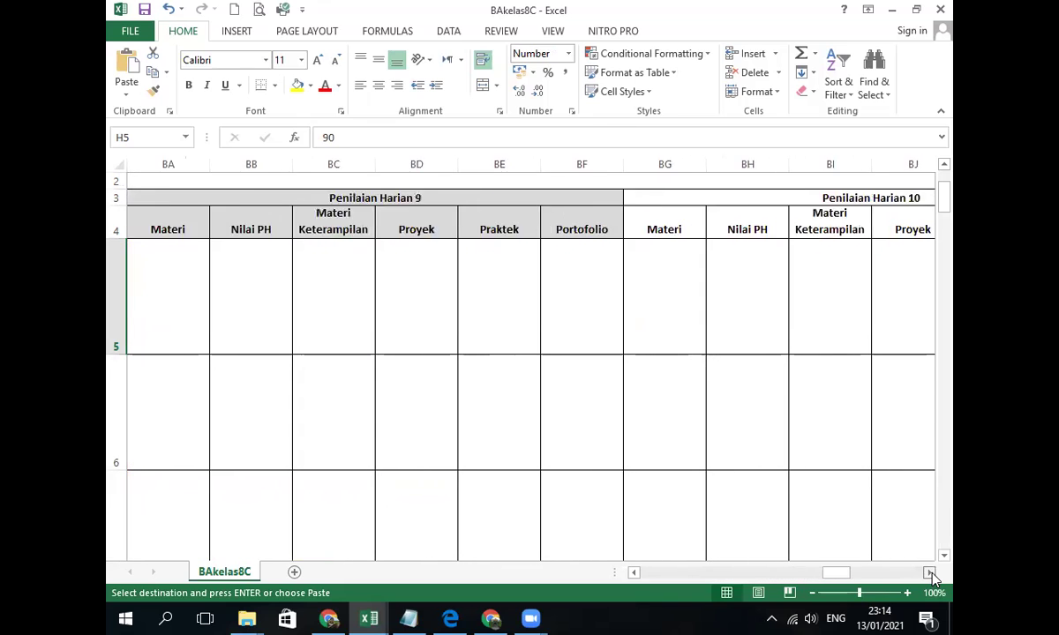
pyautogui.click(930, 573)
pyautogui.click(929, 572)
pyautogui.click(929, 572)
pyautogui.click(930, 572)
pyautogui.click(930, 573)
pyautogui.click(930, 573)
pyautogui.click(929, 573)
pyautogui.click(929, 573)
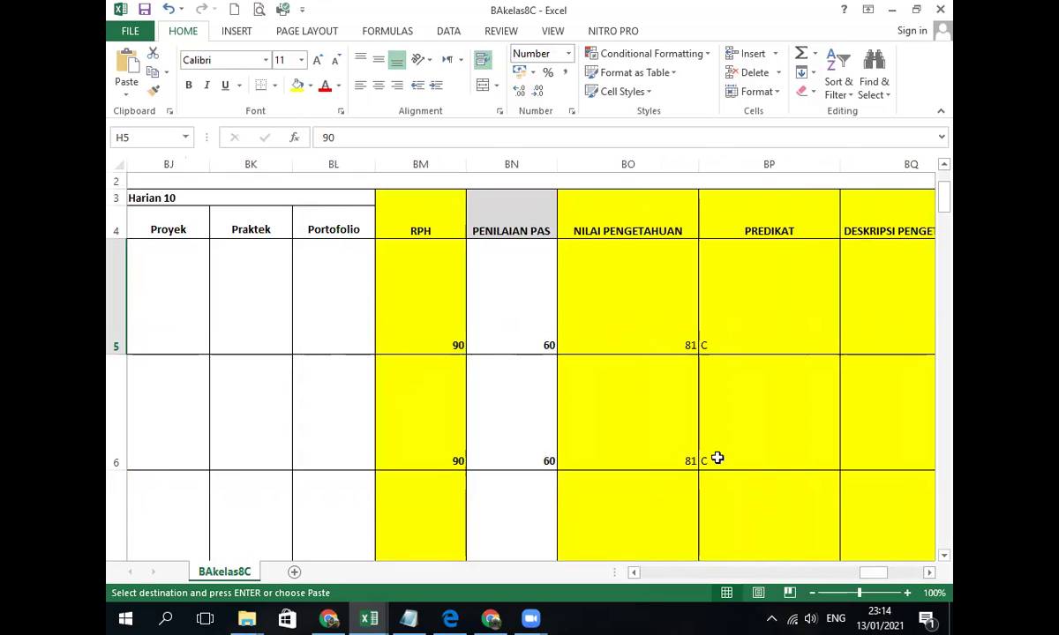
# - Enter 60 as the first student's Penilaian PAS in BN5 and check the column's entries for the other students
pyautogui.click(524, 324)
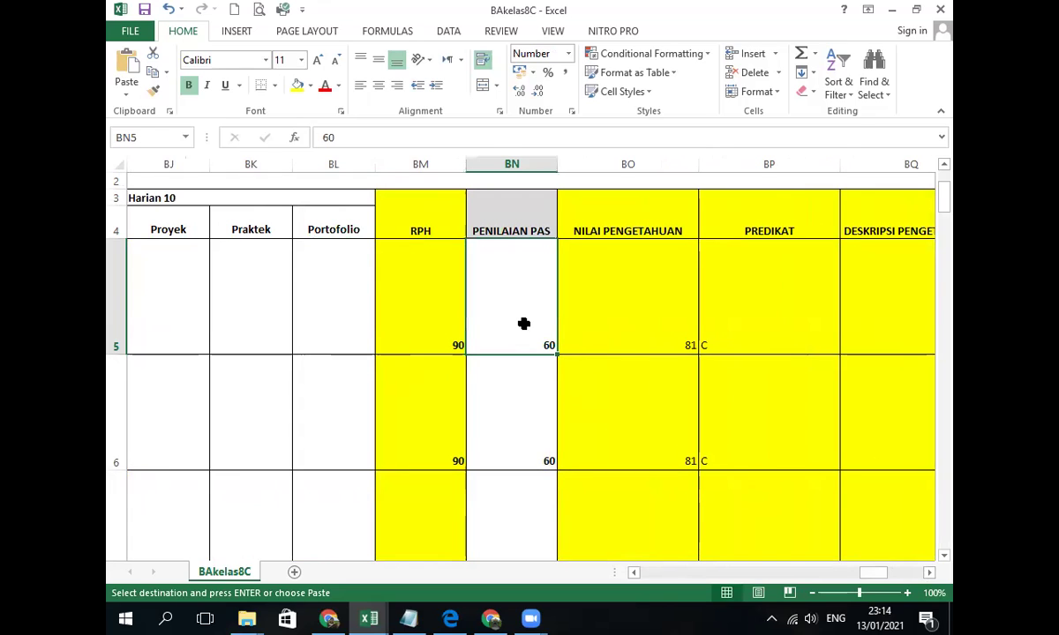
pyautogui.write('60')
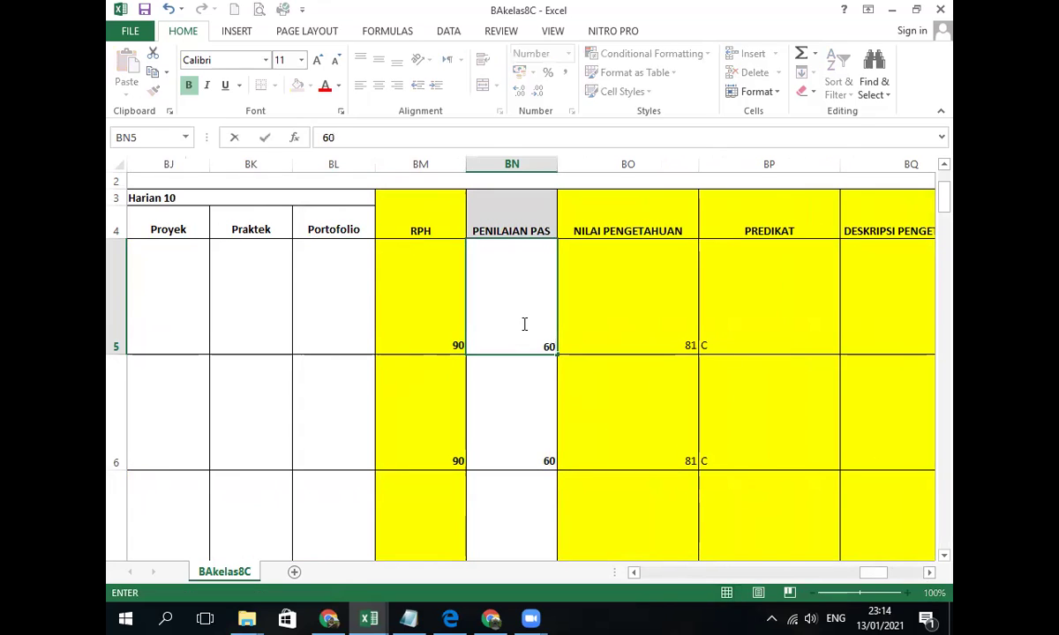
pyautogui.scroll(-10, 522, 325)
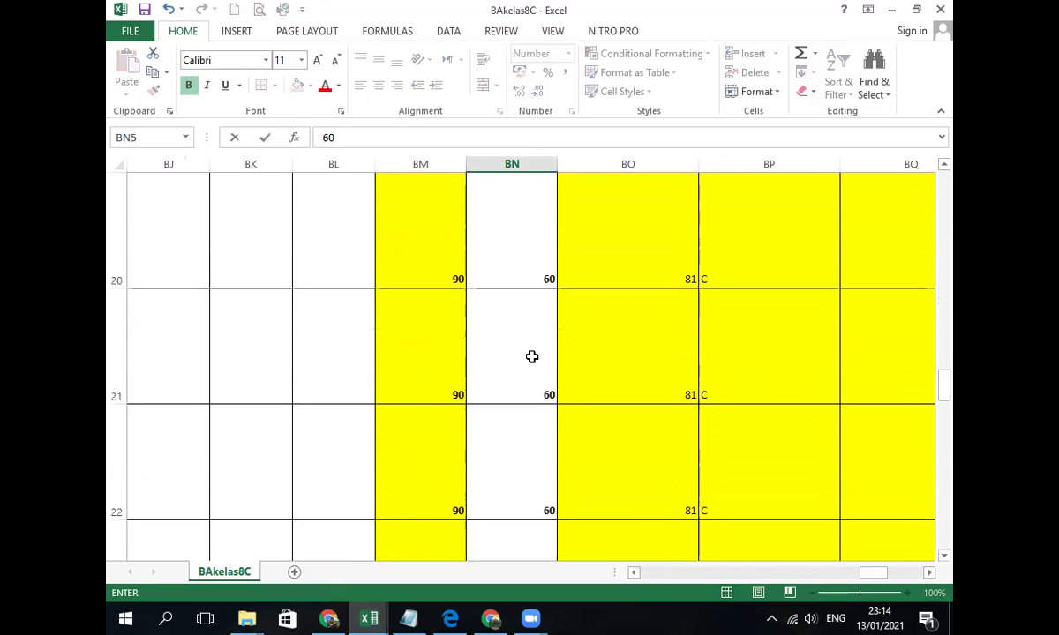
pyautogui.scroll(11, 532, 359)
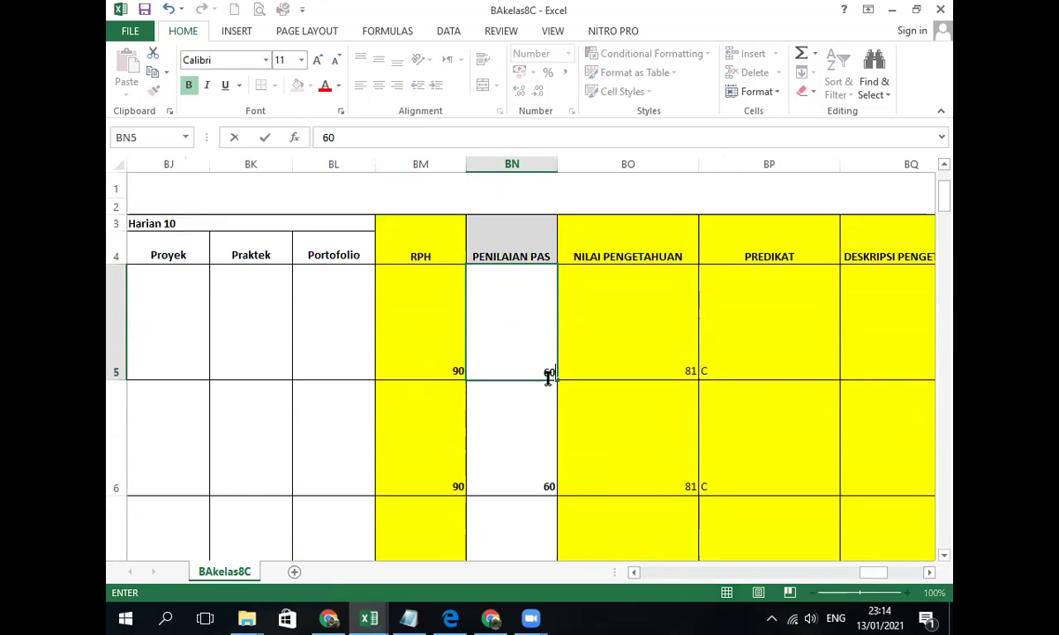
pyautogui.moveTo(641, 338); pyautogui.dragTo(697, 226)
pyautogui.scroll(4, 697, 227)
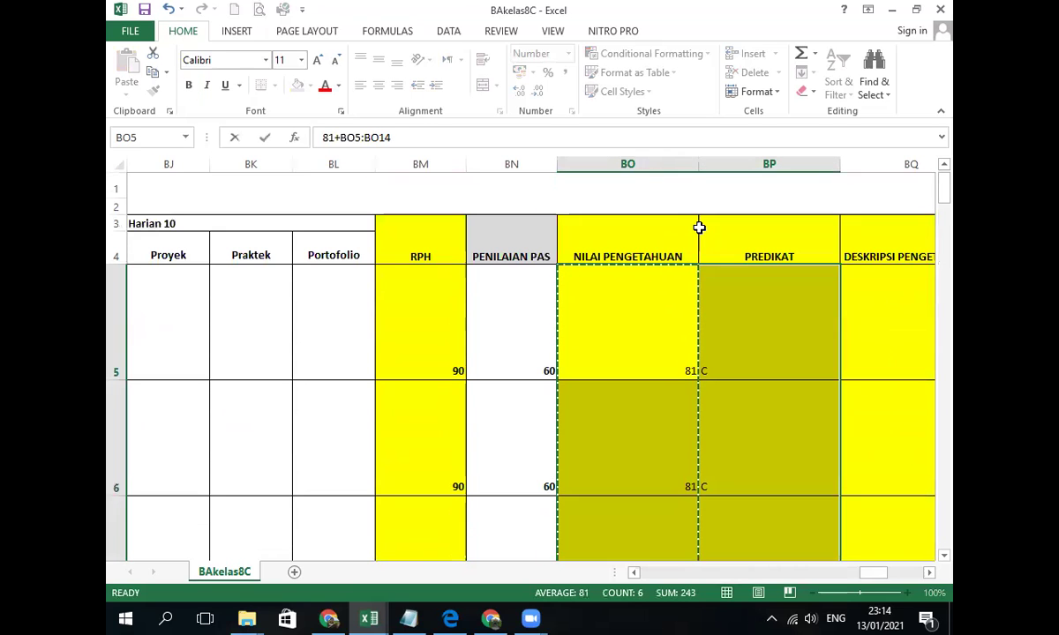
pyautogui.click(623, 336)
pyautogui.click(527, 336)
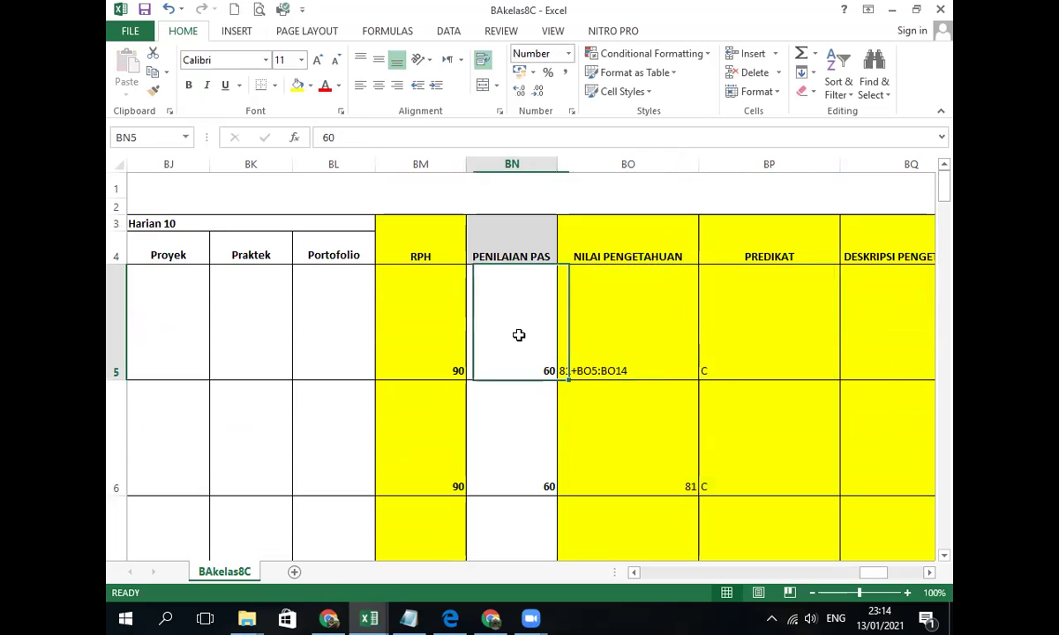
# - Clear the students' Nilai Pengetahuan and Predikat values in columns BO and BP
pyautogui.click(640, 331)
pyautogui.moveTo(699, 344); pyautogui.dragTo(699, 342)
pyautogui.press('Delete')
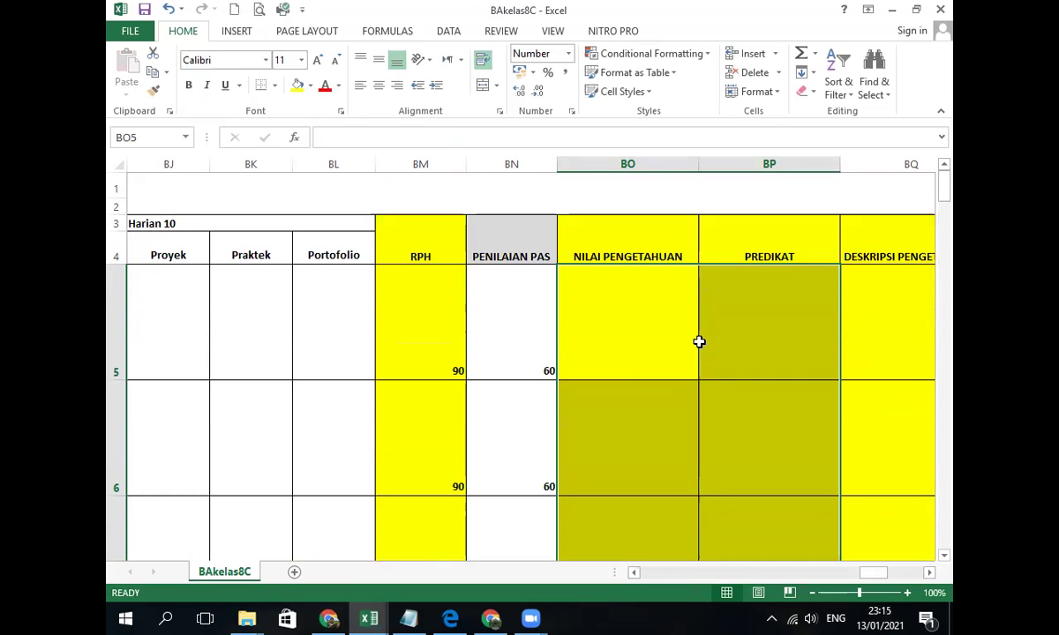
# - Clear the RPH values of all students in BM5:BM36
pyautogui.click(404, 345)
pyautogui.hotkey('shift', 'Down')
pyautogui.moveTo(404, 345); pyautogui.dragTo(404, 345)
pyautogui.hotkey('shift', 'Down')
pyautogui.hotkey('shift', 'Down')
pyautogui.hotkey('shift', 'Down')
pyautogui.hotkey('shift', 'Down')
pyautogui.hotkey('shift', 'Down')
pyautogui.hotkey('shift', 'Down')
pyautogui.hotkey('shift', 'Down')
pyautogui.hotkey('shift', 'Down')
pyautogui.hotkey('shift', 'Down')
pyautogui.hotkey('shift', 'Down')
pyautogui.hotkey('shift', 'Down')
pyautogui.hotkey('shift', 'Down')
pyautogui.hotkey('shift', 'Down')
pyautogui.hotkey('shift', 'Down')
pyautogui.hotkey('shift', 'Down')
pyautogui.hotkey('shift', 'Down')
pyautogui.moveTo(404, 345); pyautogui.dragTo(404, 345)
pyautogui.scroll(11, 405, 345)
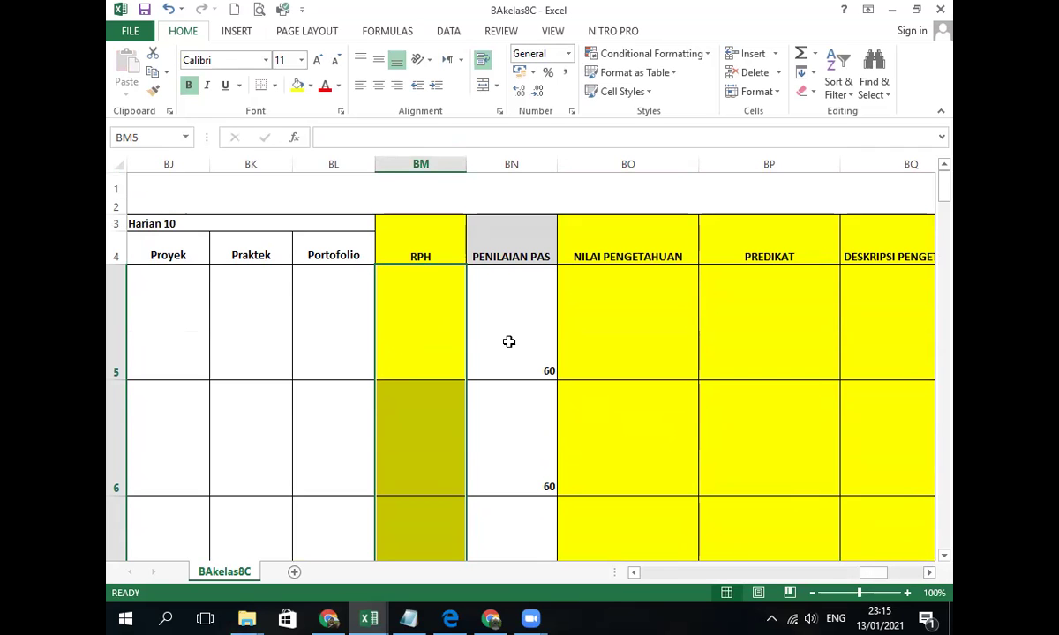
# - Return to the first columns of the sheet and open the Save As dialog for the Downloads folder
pyautogui.click(633, 572)
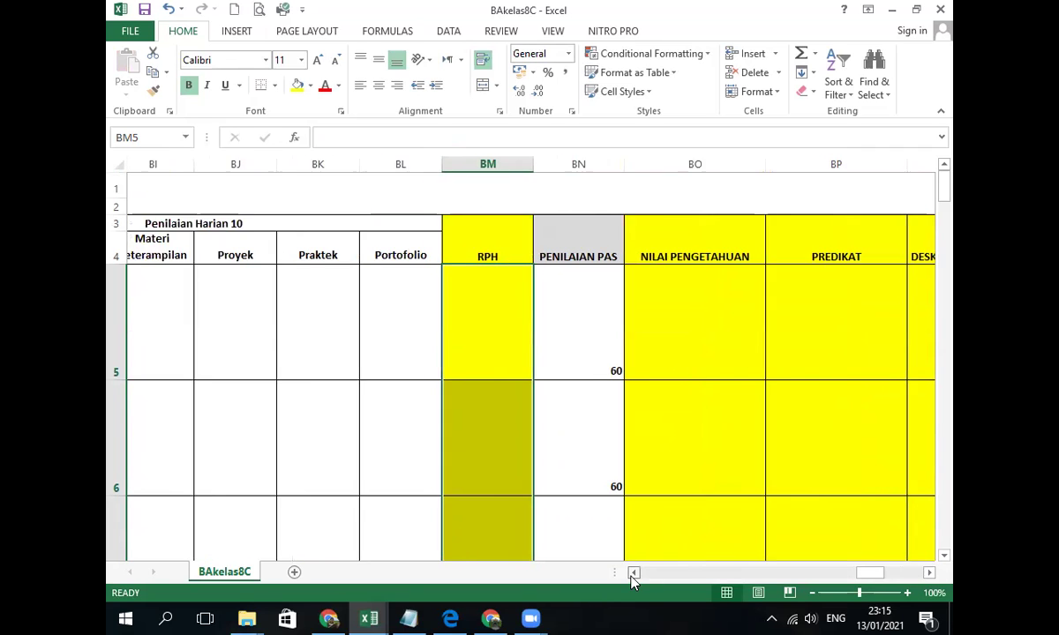
pyautogui.click(633, 572)
pyautogui.click(633, 573)
pyautogui.moveTo(633, 573); pyautogui.dragTo(633, 573)
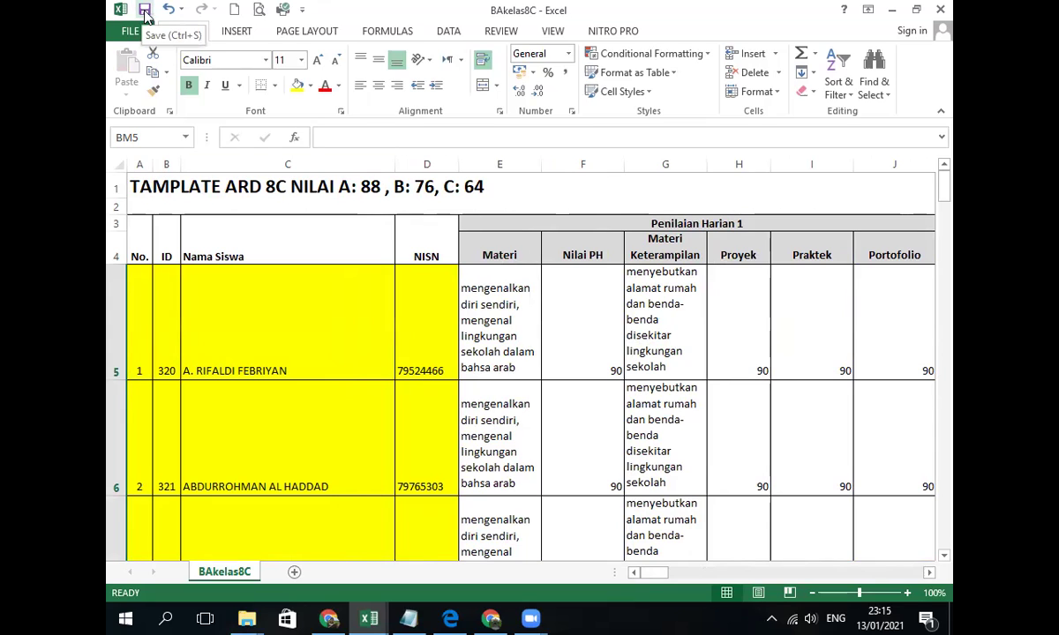
pyautogui.click(128, 35)
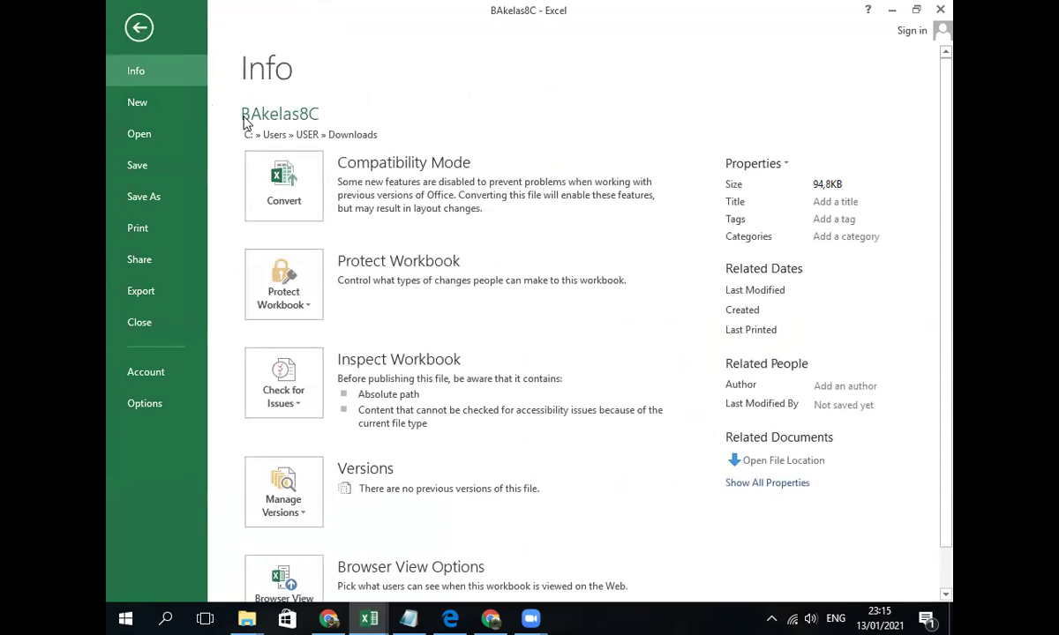
pyautogui.click(147, 203)
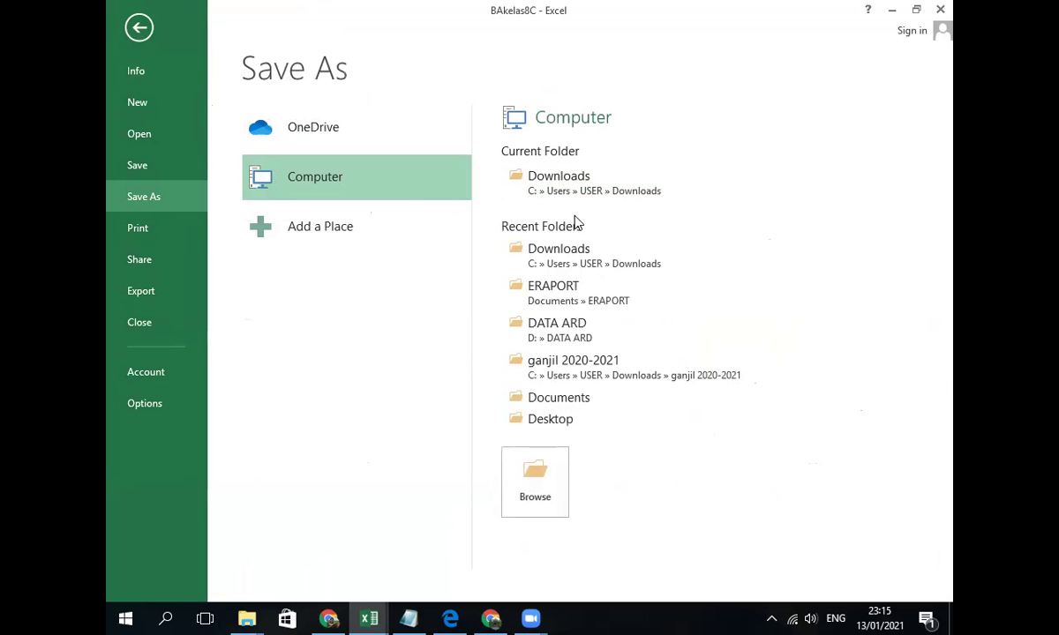
pyautogui.click(539, 184)
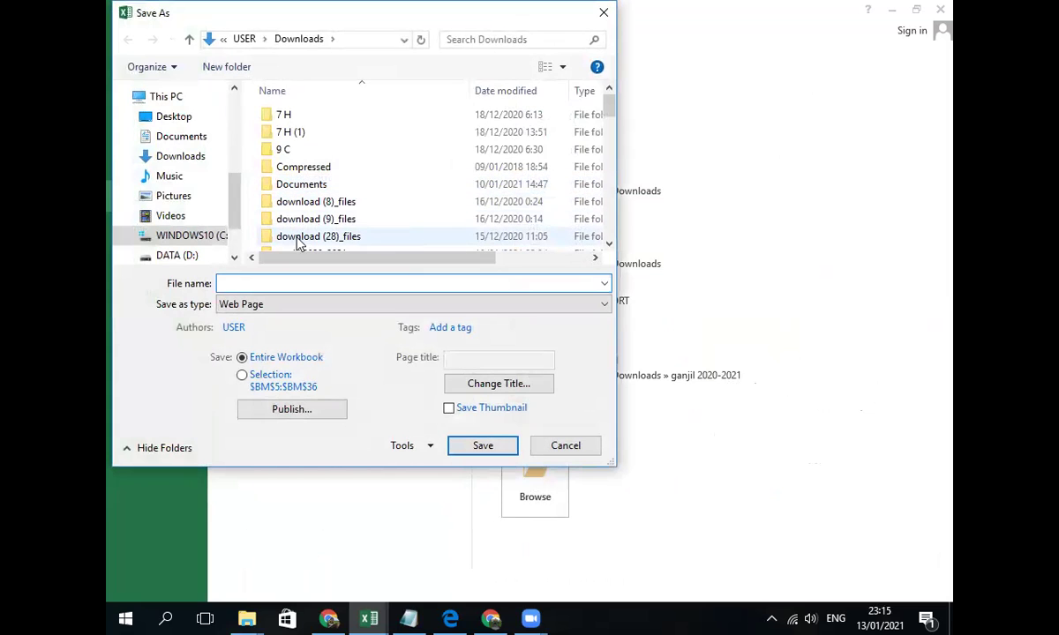
# - Save the workbook in the Documents folder as "nilai 8c ok" in Excel 97-2003 Workbook format, accepting the compatibility check, and close it
pyautogui.click(271, 308)
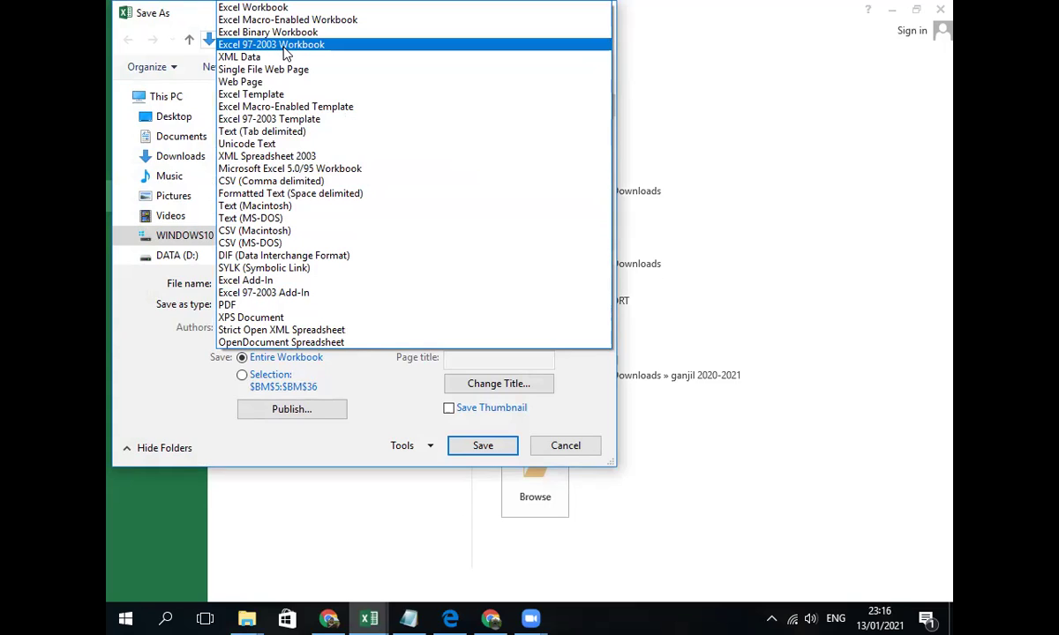
pyautogui.click(343, 51)
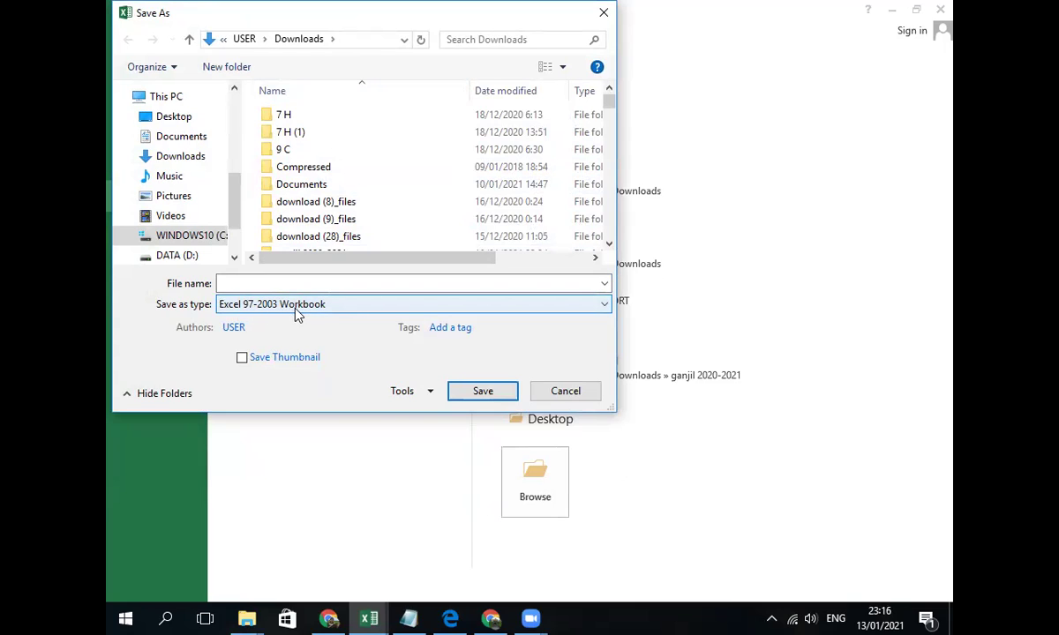
pyautogui.click(277, 283)
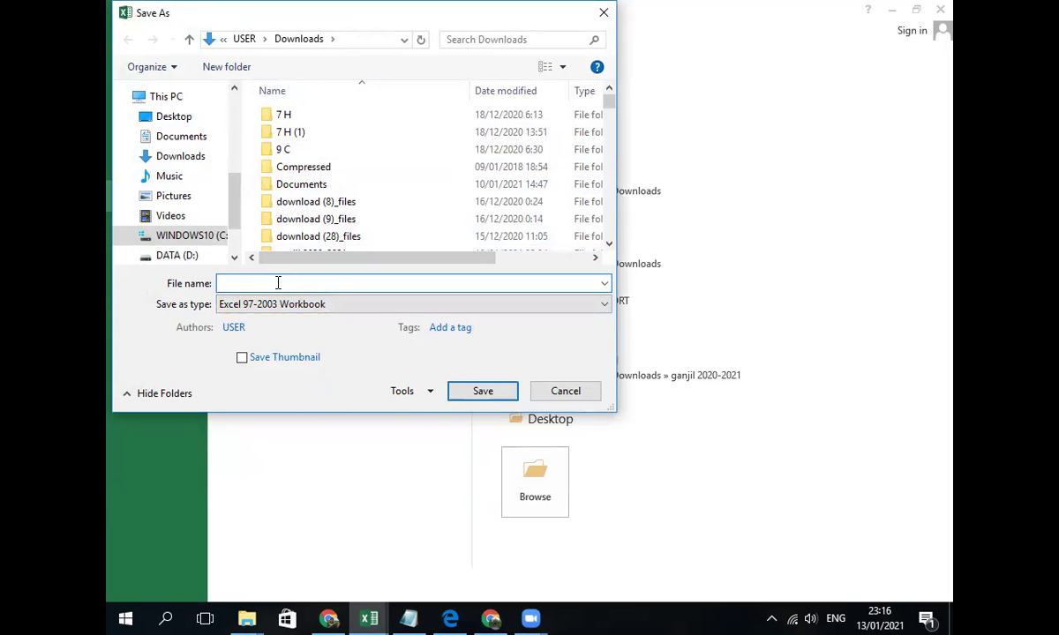
pyautogui.write('nilai 8c ok')
pyautogui.click(182, 140)
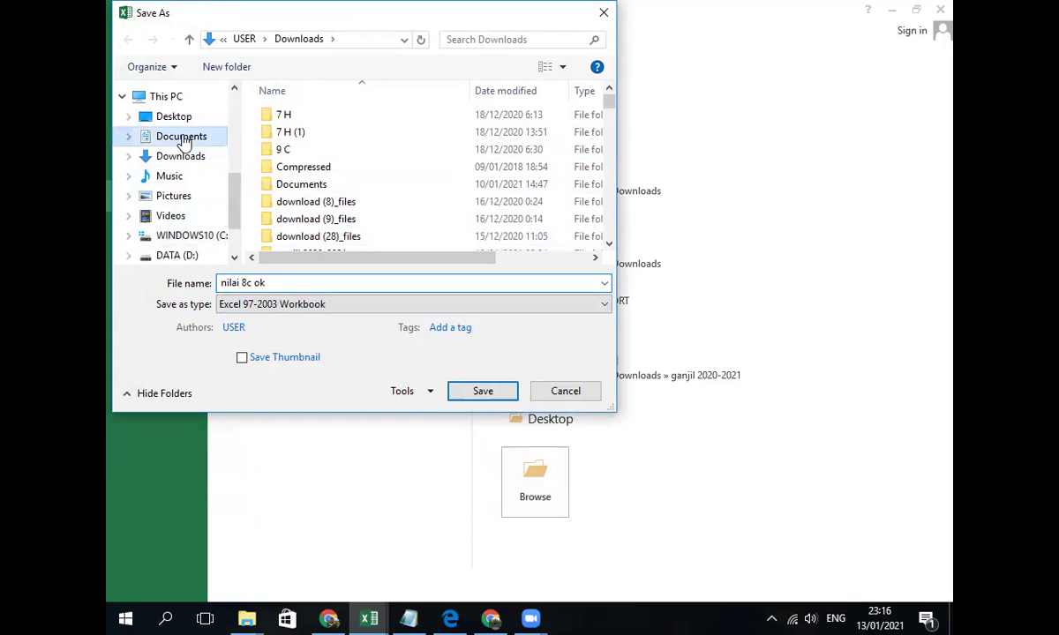
pyautogui.click(481, 394)
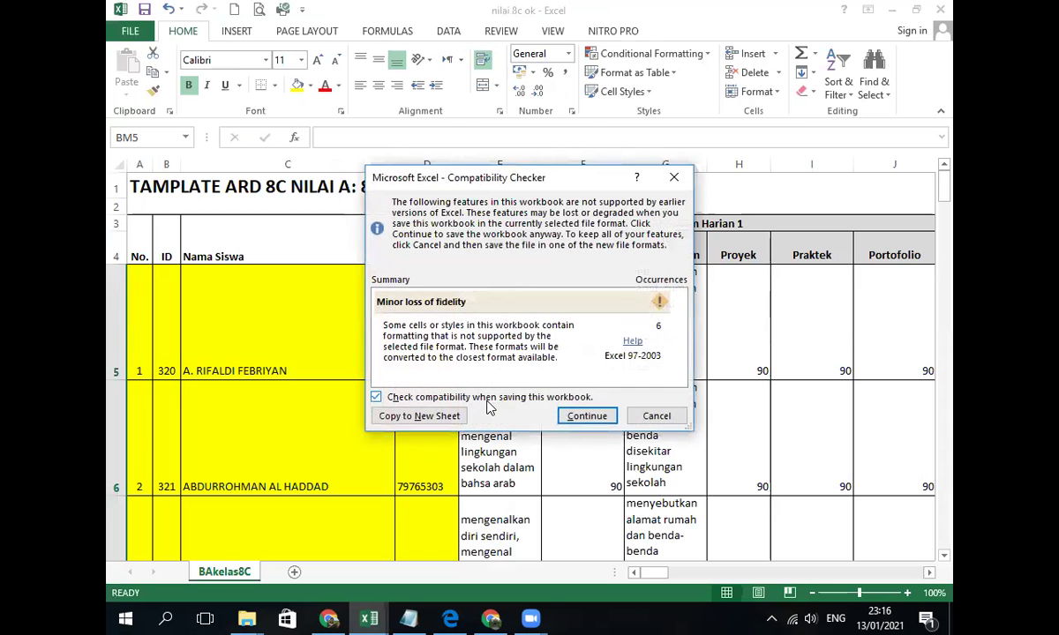
pyautogui.click(587, 416)
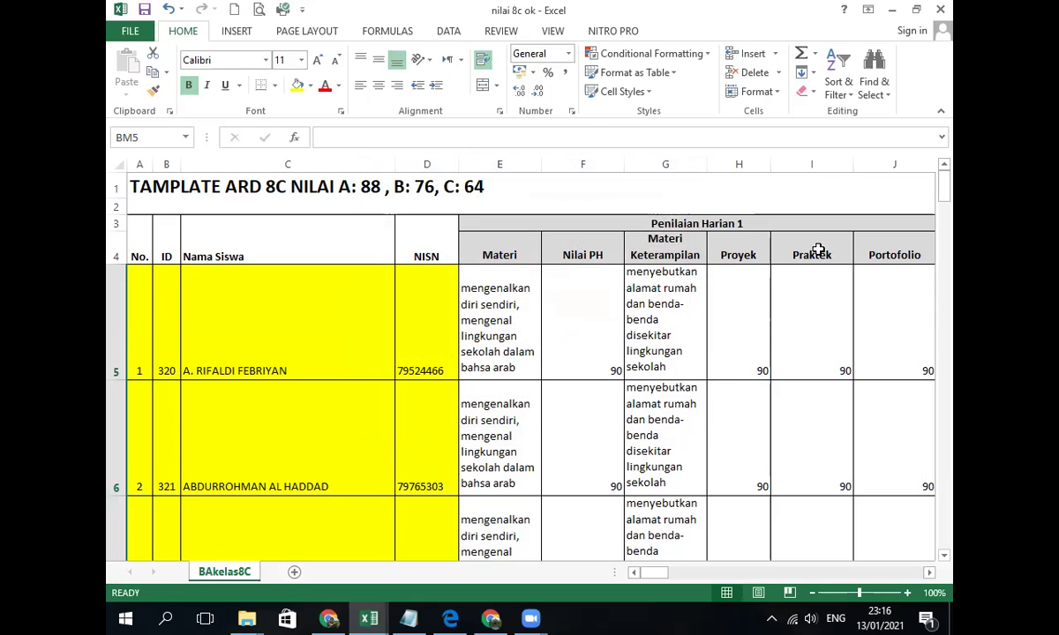
pyautogui.click(941, 9)
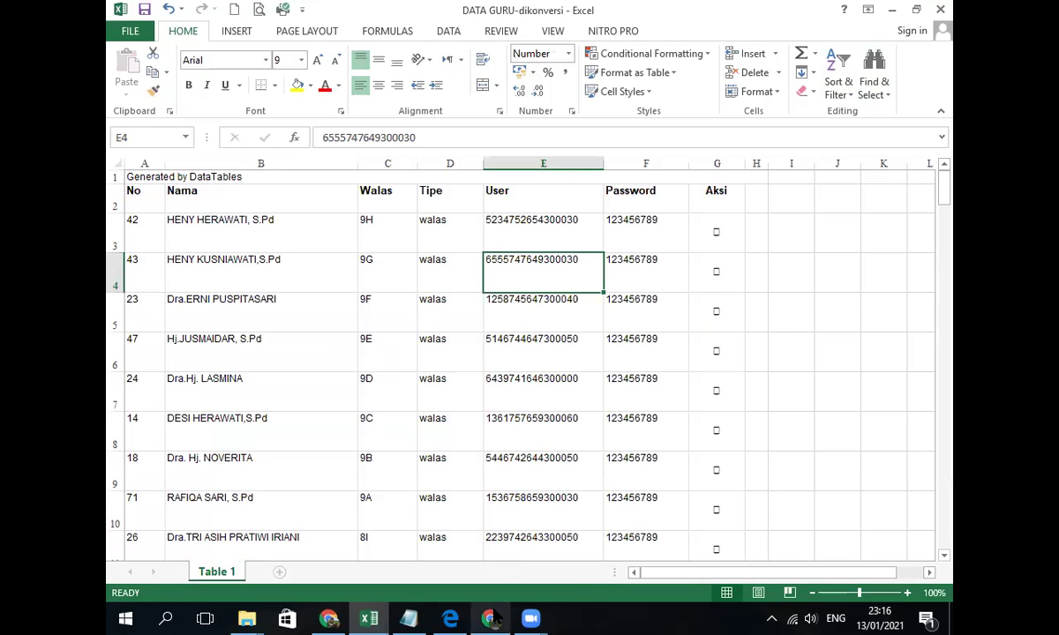
# - Switch to the E-Raport grade page in Chrome and open the file chooser for uploading the Excel NILAI Siswa file
pyautogui.moveTo(492, 618)
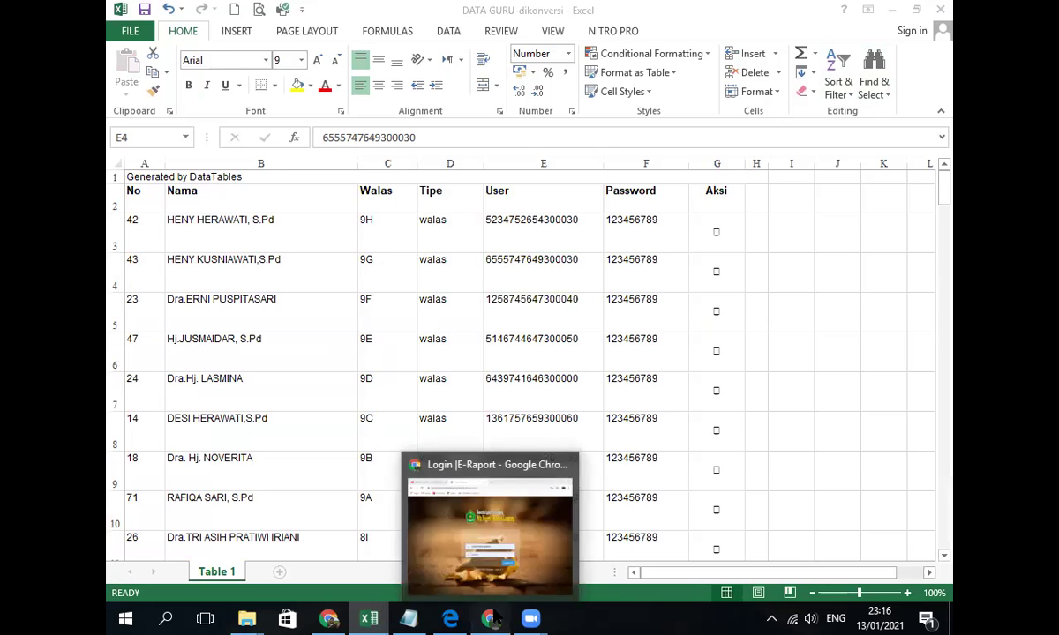
pyautogui.click(492, 618)
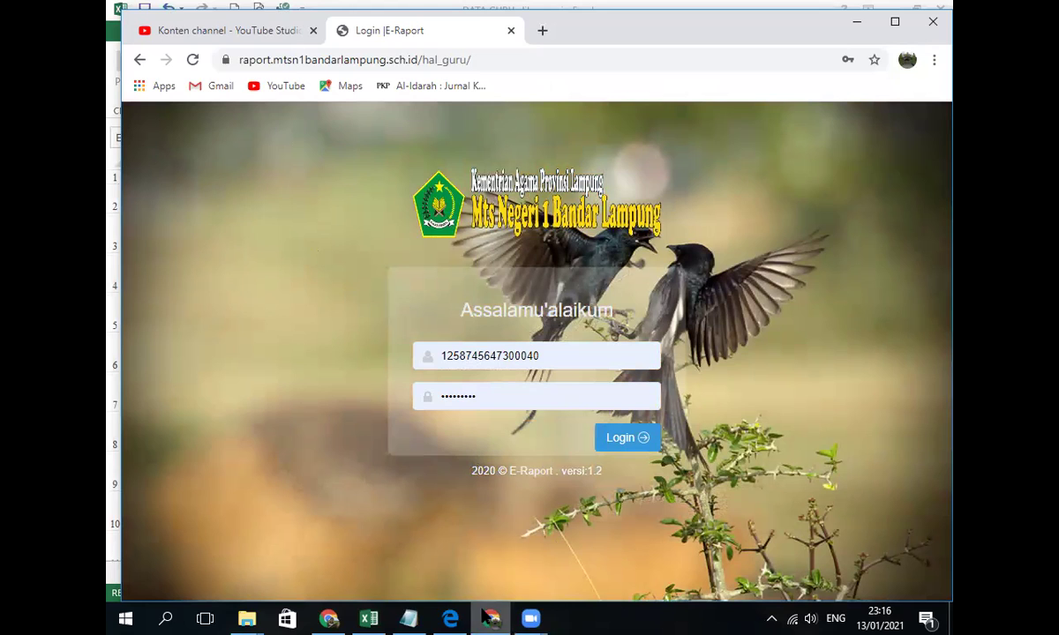
pyautogui.moveTo(492, 618)
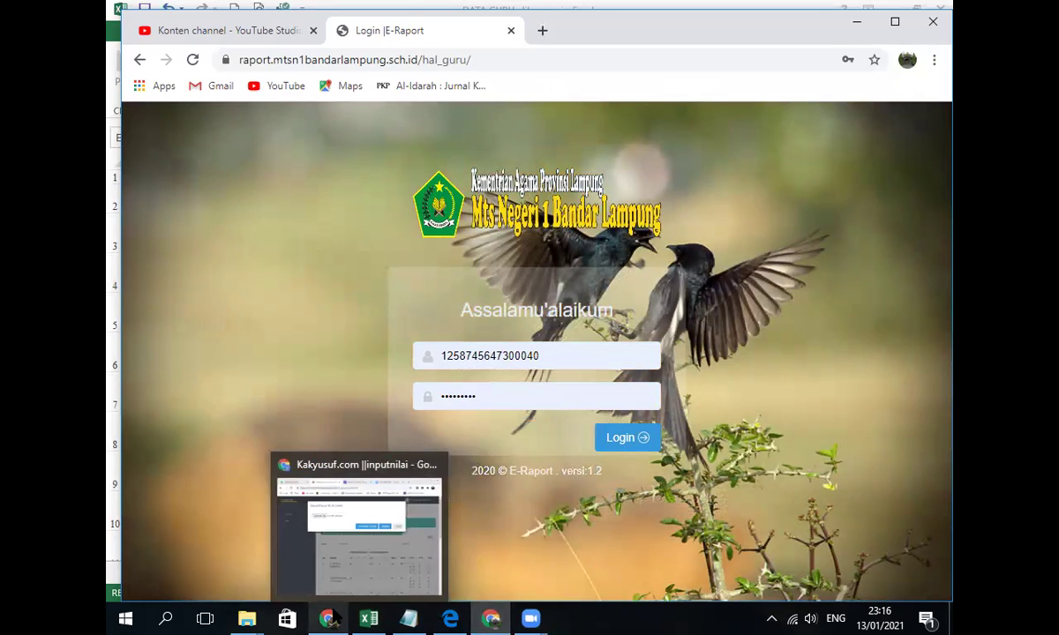
pyautogui.click(318, 578)
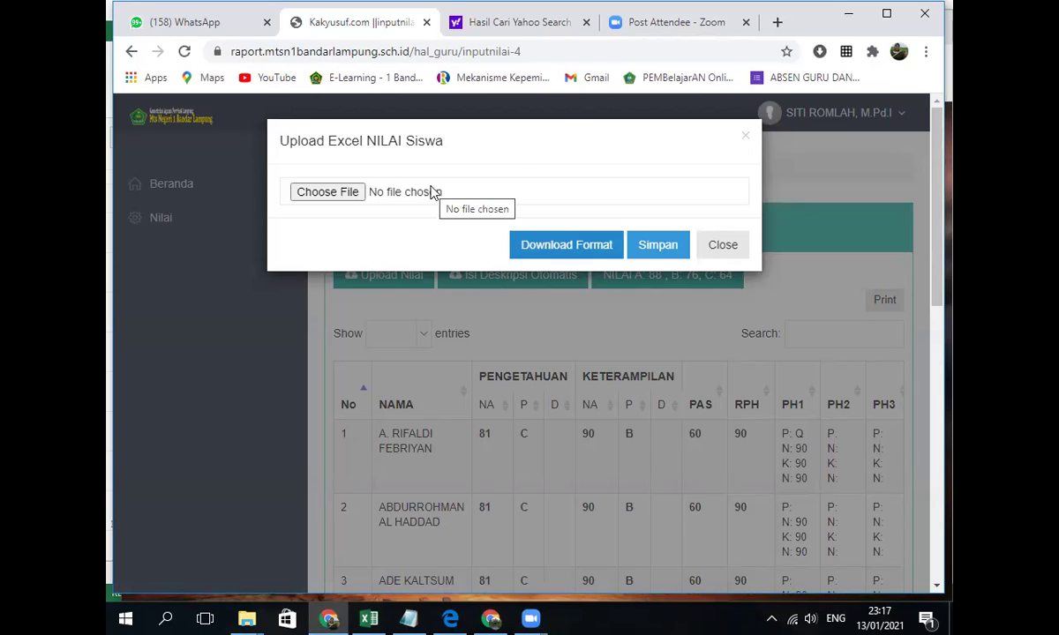
pyautogui.click(329, 194)
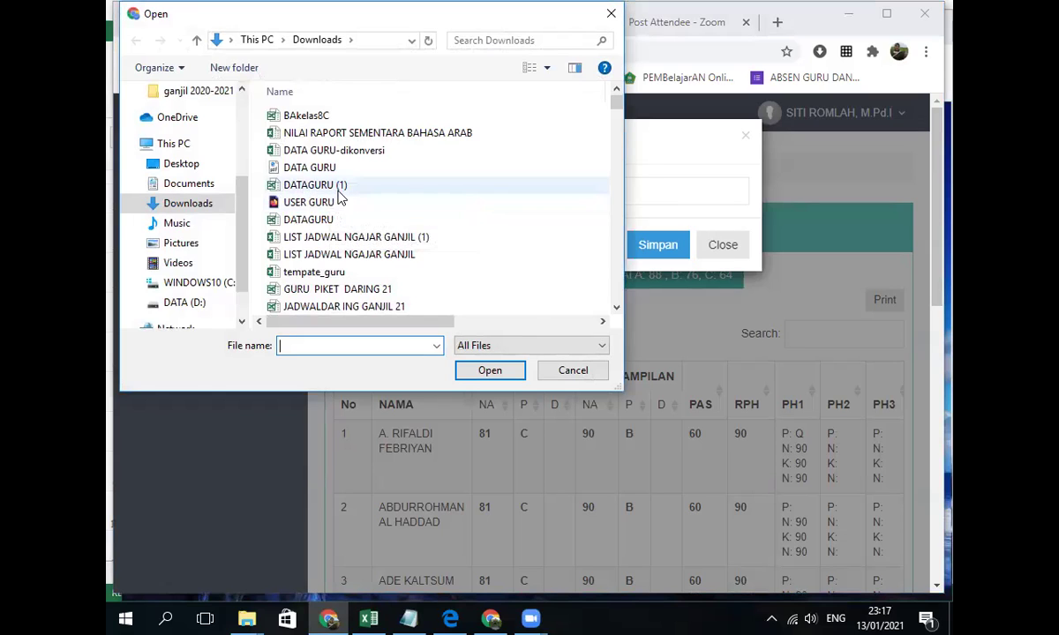
# - Look through the Downloads folder for the saved grade file and search it for "ni"
pyautogui.click(185, 204)
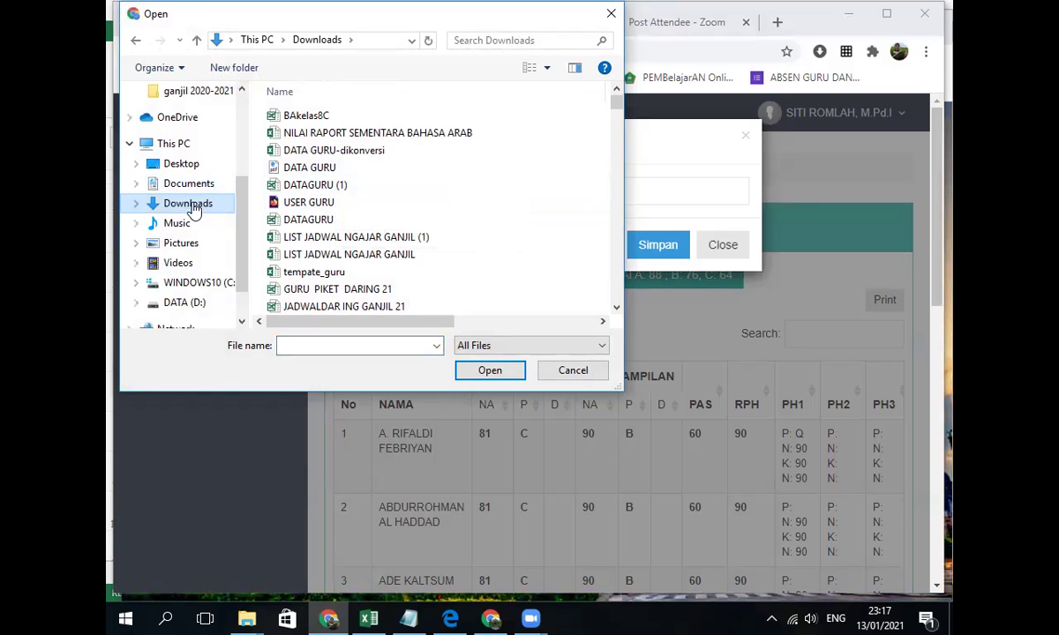
pyautogui.scroll(-3, 330, 216)
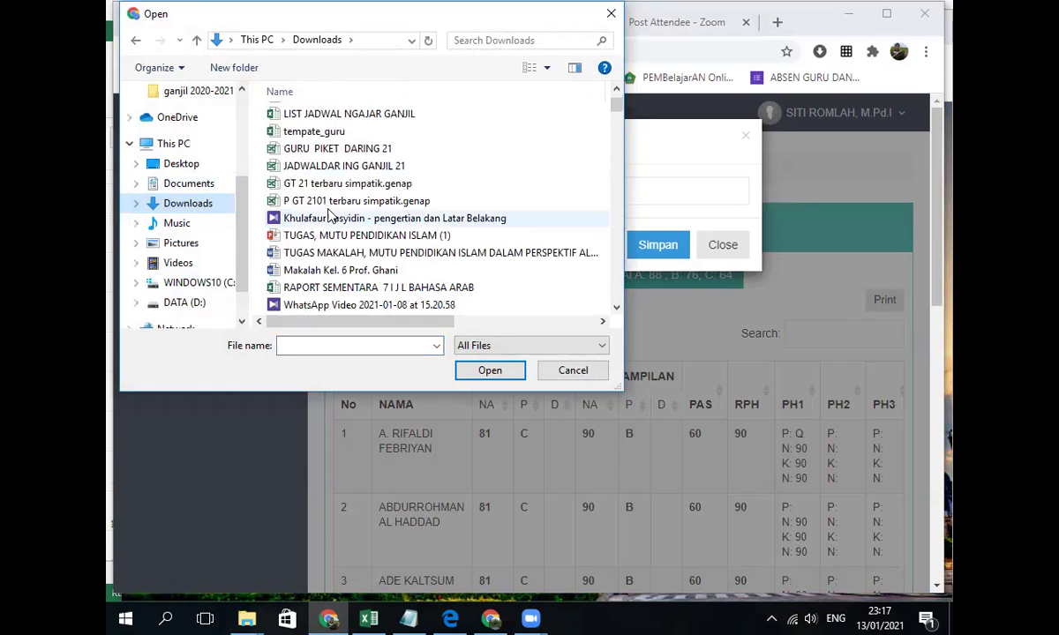
pyautogui.scroll(3, 330, 215)
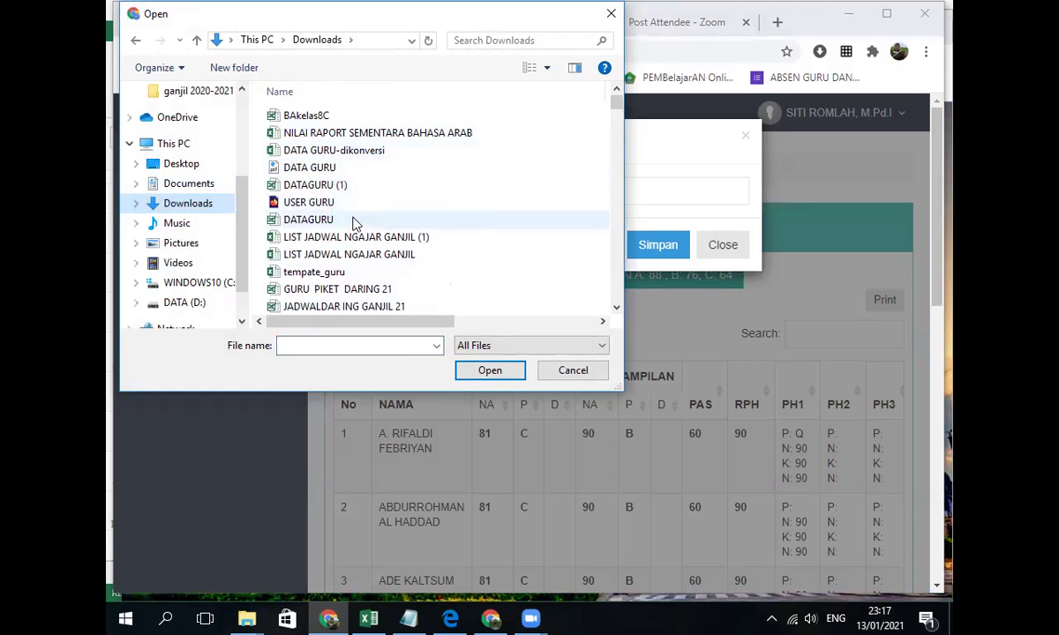
pyautogui.click(503, 39)
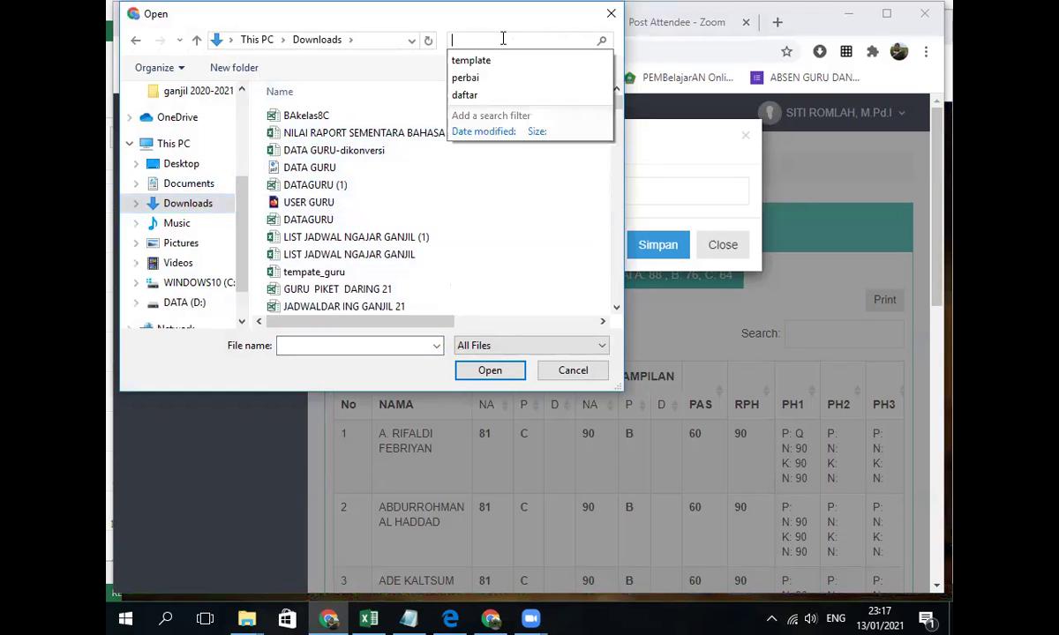
pyautogui.write('ni')
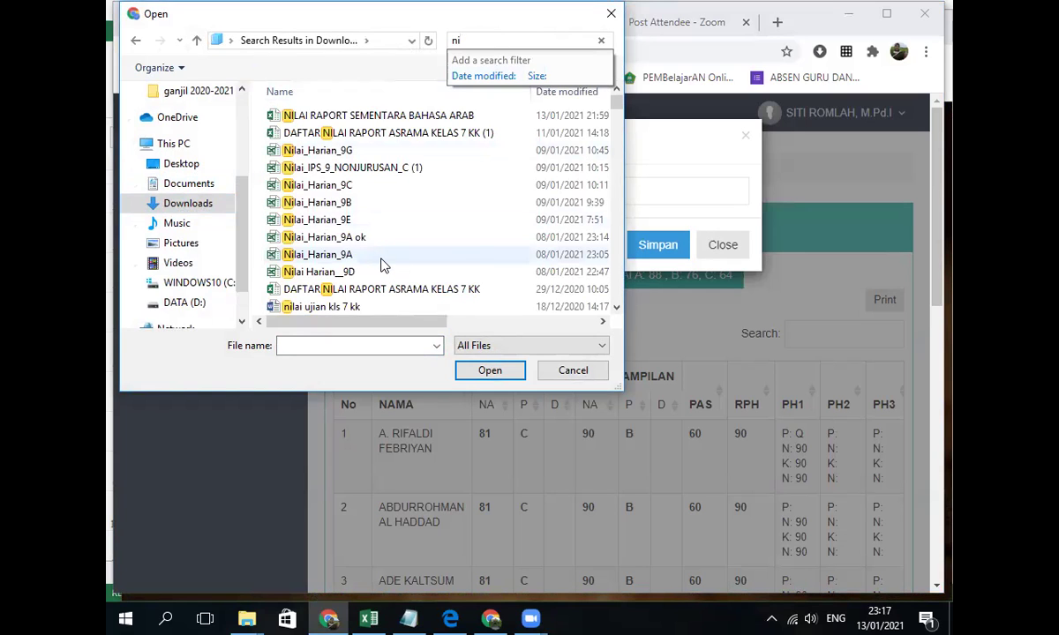
pyautogui.scroll(-3, 378, 263)
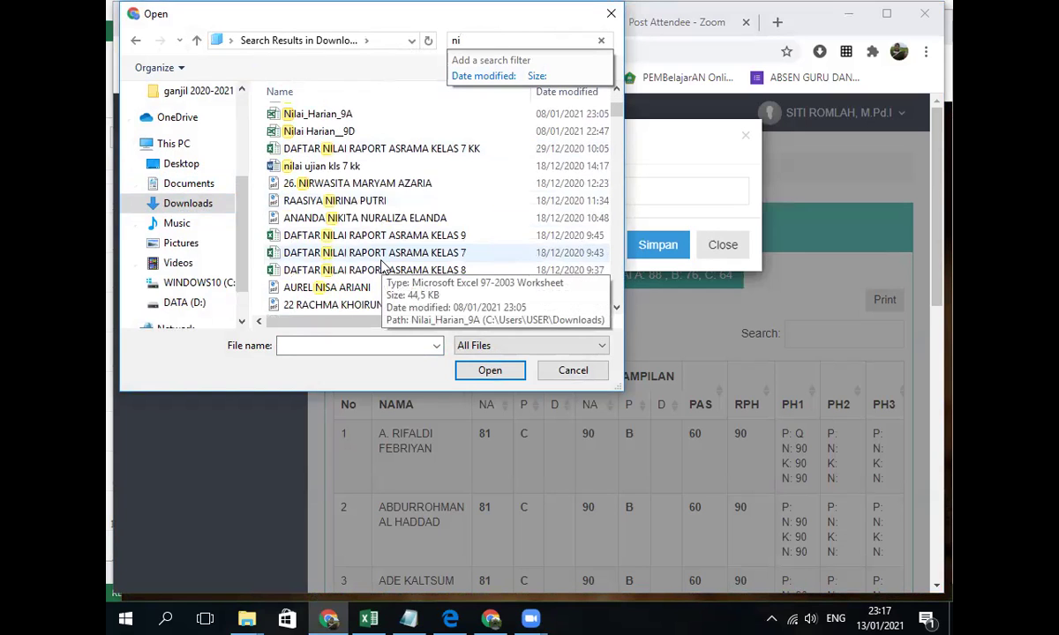
pyautogui.scroll(3, 381, 265)
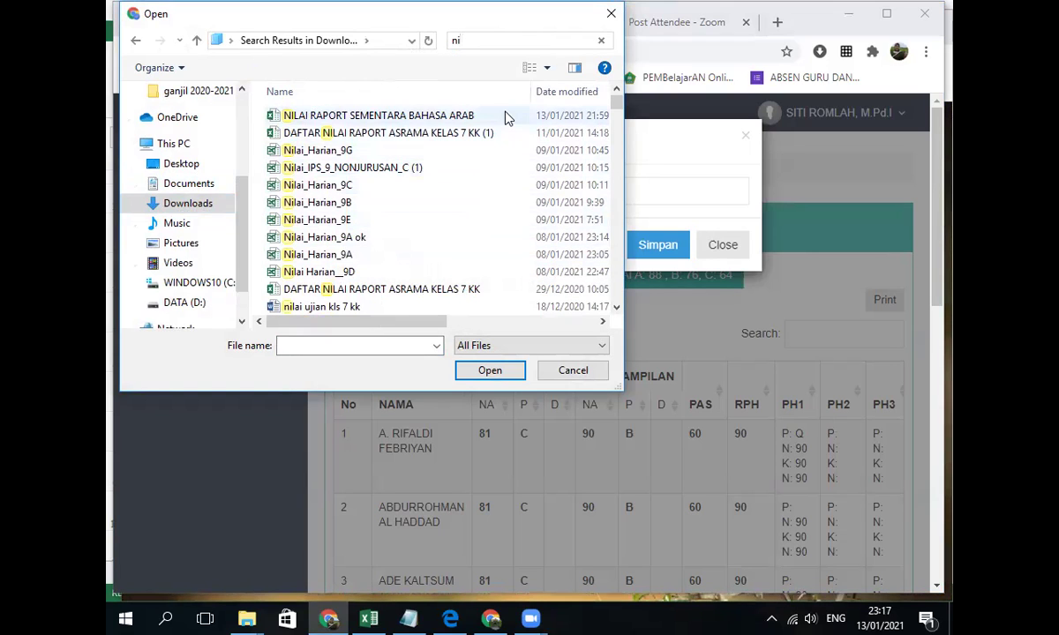
# - Sort the search results by date modified and look through them for the newly saved grade file
pyautogui.click(563, 92)
pyautogui.click(563, 93)
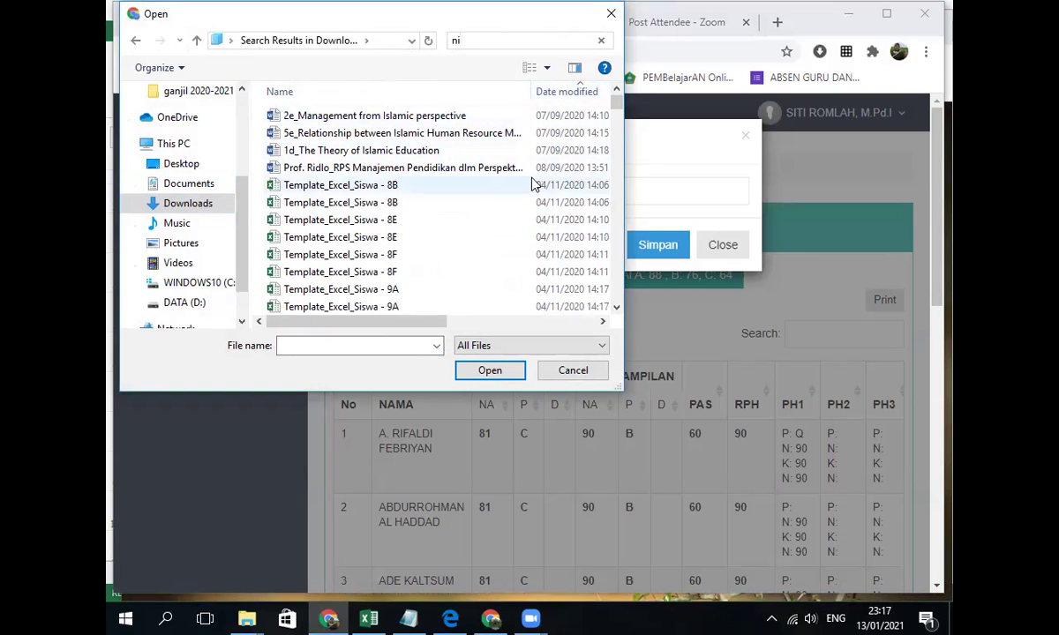
pyautogui.moveTo(616, 107)
pyautogui.mouseDown()
pyautogui.moveTo(618, 131)
pyautogui.moveTo(617, 104)
pyautogui.mouseUp()
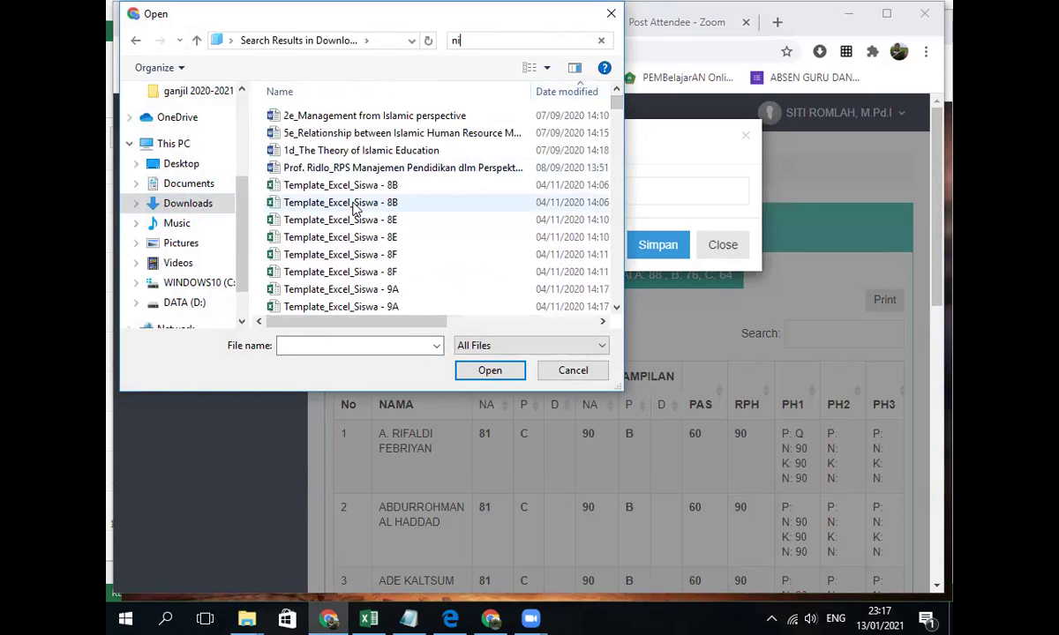
pyautogui.scroll(-8, 353, 207)
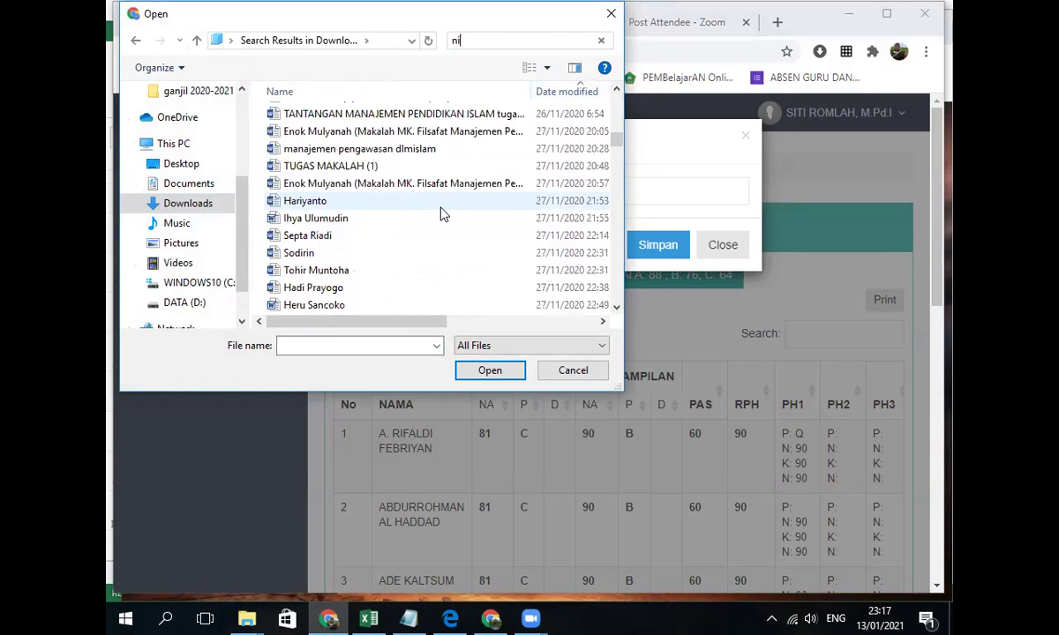
pyautogui.scroll(-8, 530, 165)
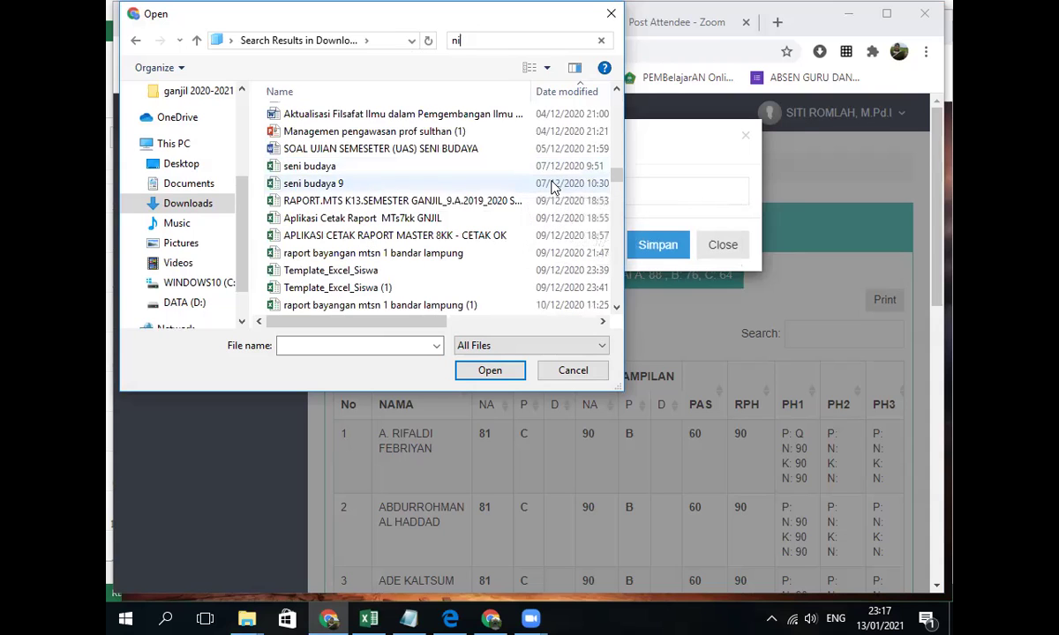
pyautogui.moveTo(620, 182); pyautogui.dragTo(617, 99)
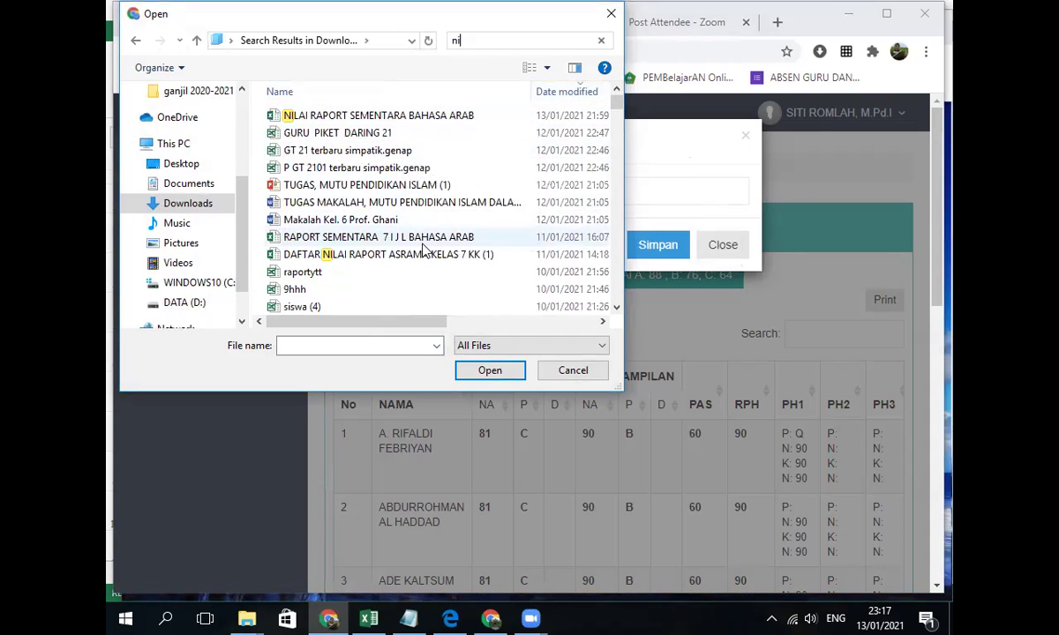
pyautogui.scroll(-2, 422, 249)
pyautogui.scroll(2, 423, 251)
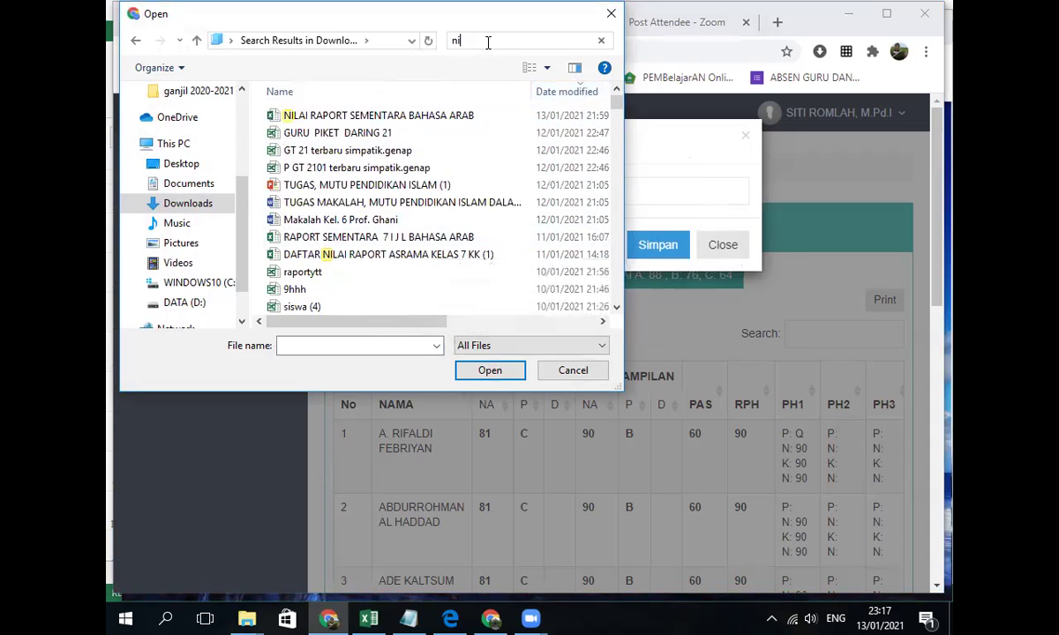
# - Narrow the Downloads folder search to "nilai 8c"
pyautogui.click(488, 41)
pyautogui.write('lai')
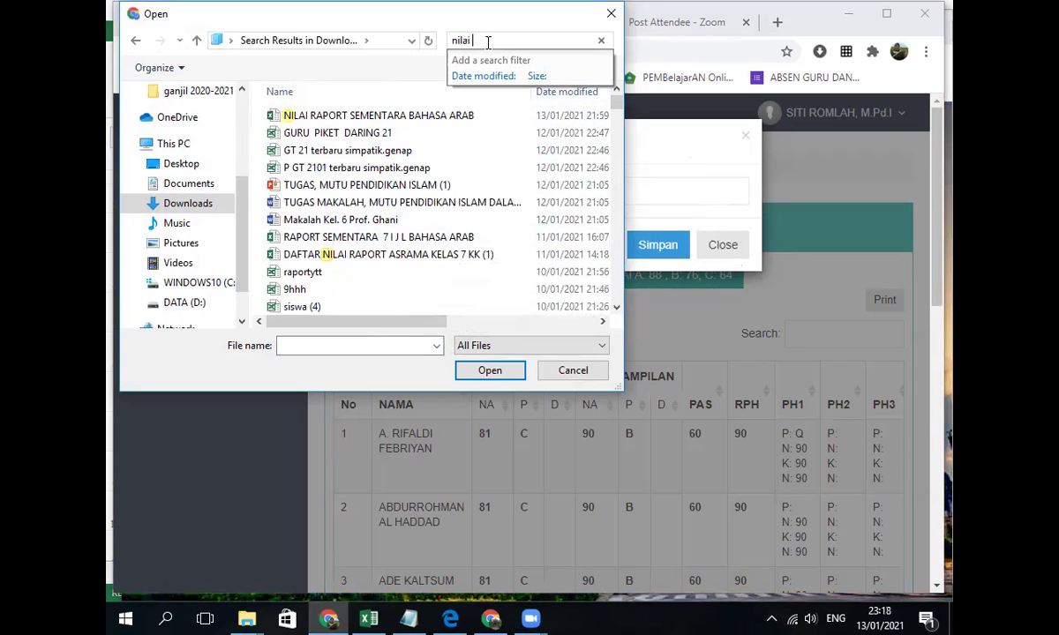
pyautogui.write(' 8c')
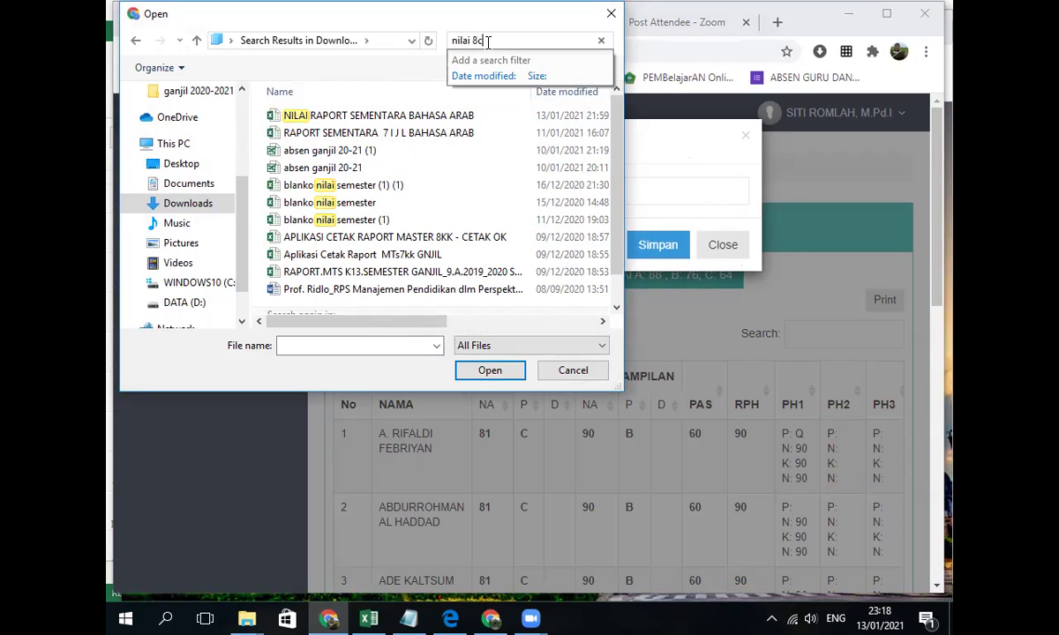
# - Choose the file "nilai 8c ok" from the Documents folder for the grade upload
pyautogui.click(192, 184)
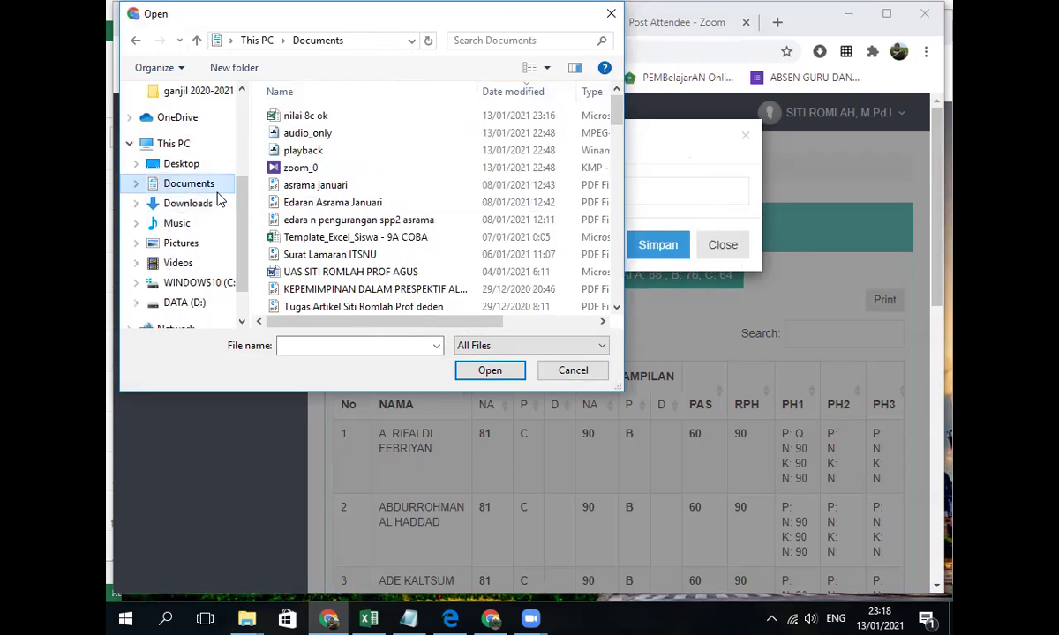
pyautogui.click(324, 118)
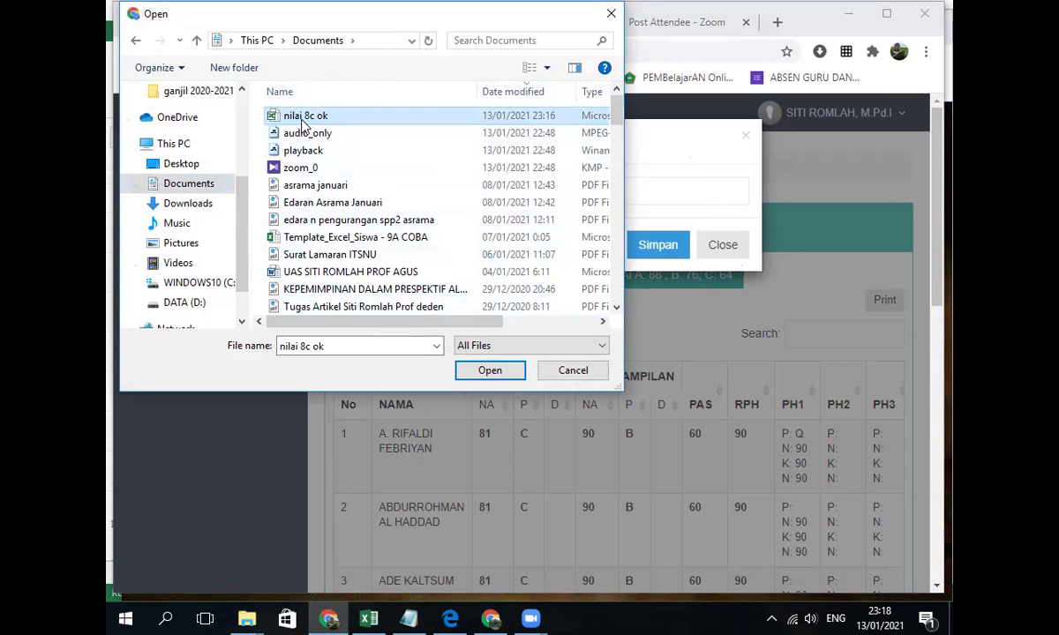
pyautogui.click(491, 372)
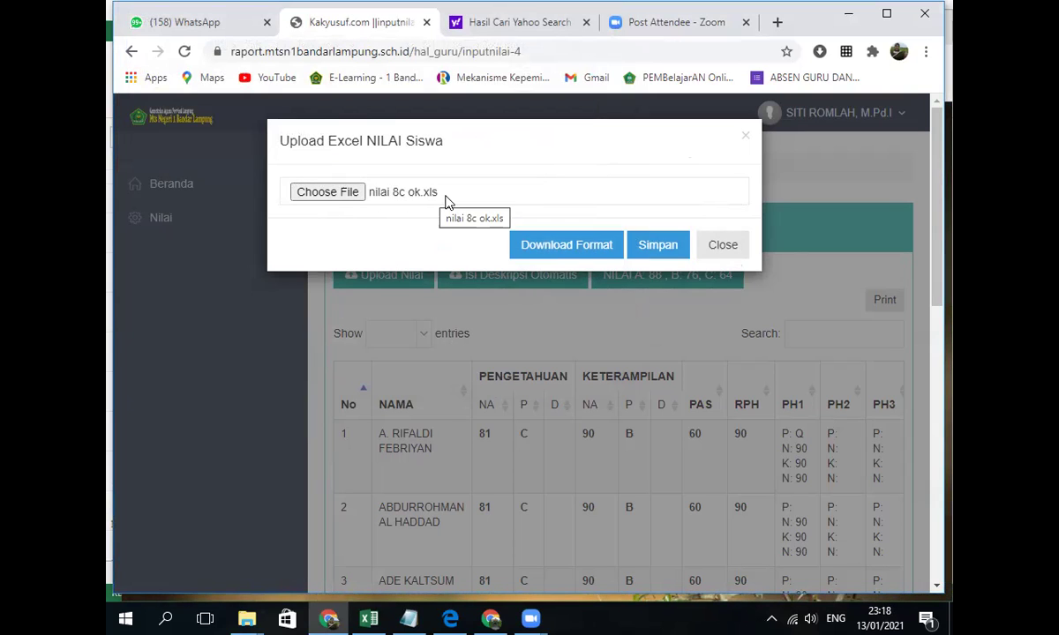
# - Submit the chosen grade file, dismissing the site's alert and resubmitting, and review the class 8C grade table
pyautogui.click(660, 250)
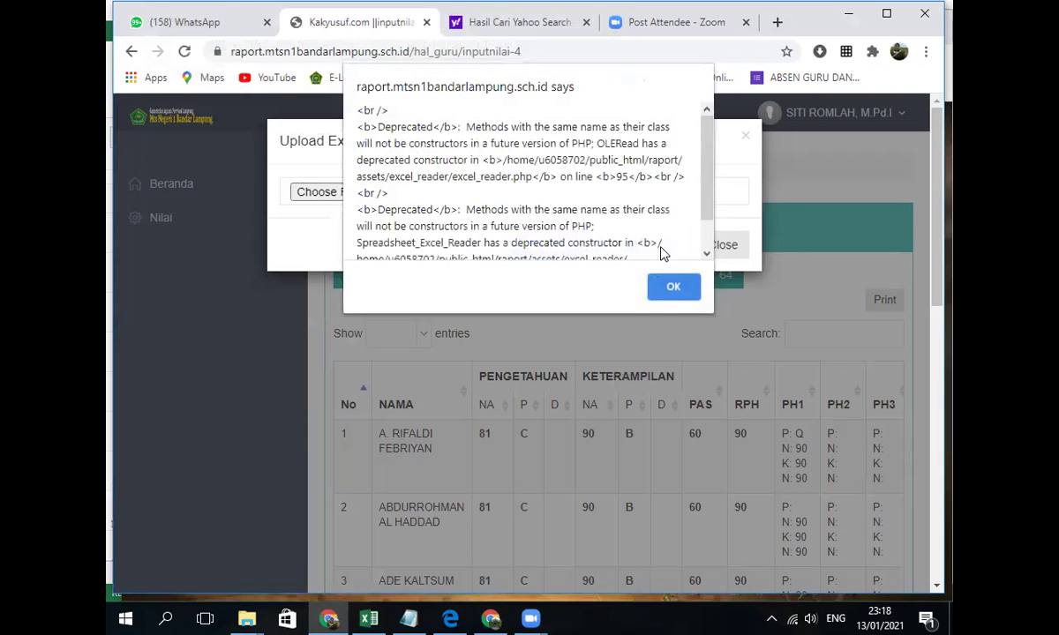
pyautogui.click(674, 289)
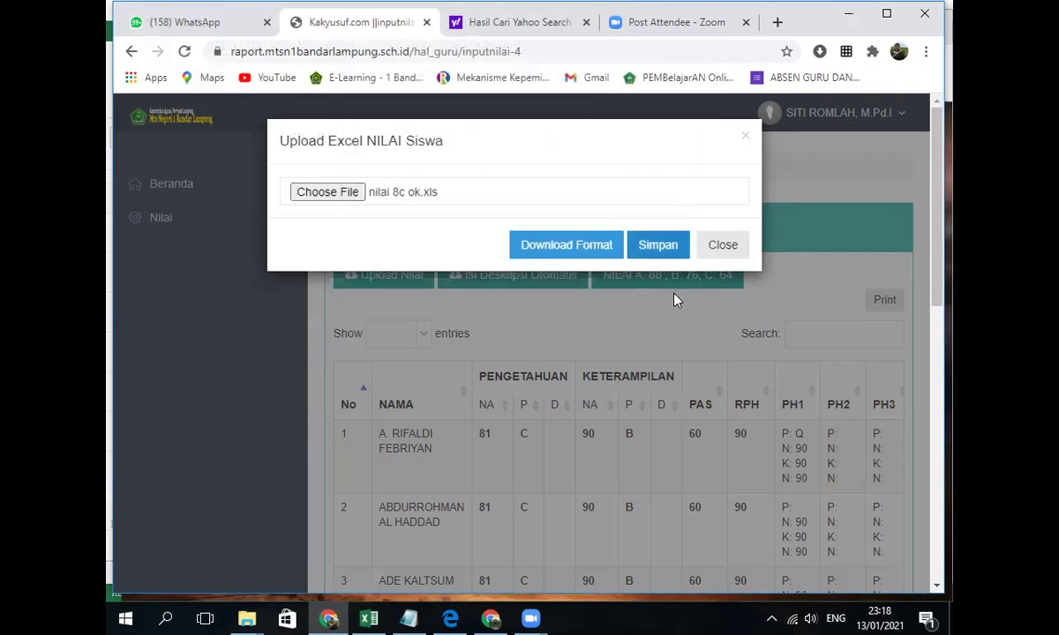
pyautogui.click(660, 251)
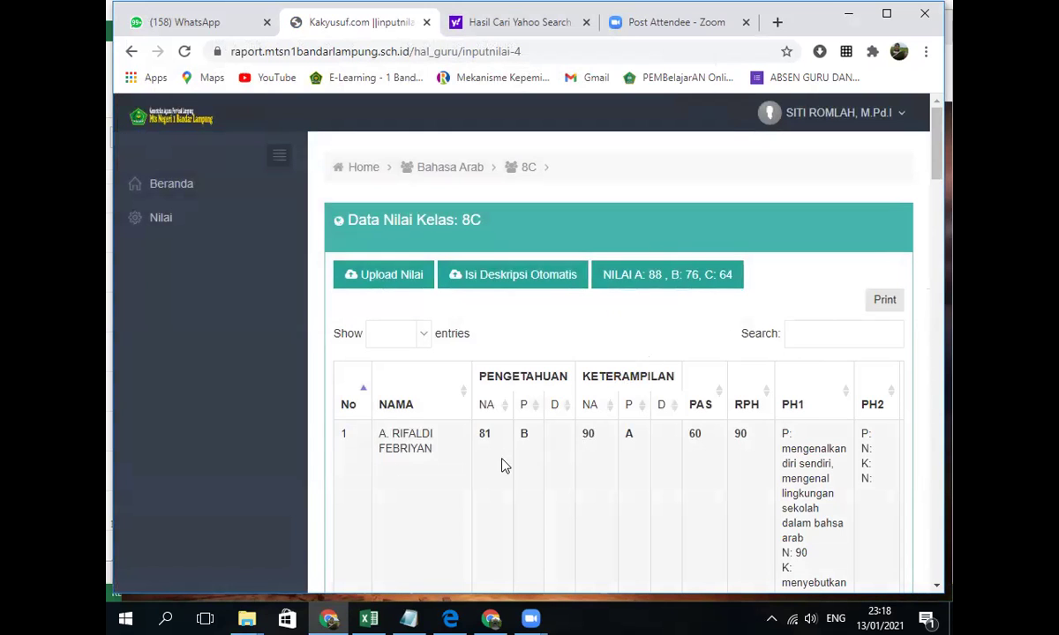
pyautogui.scroll(-1, 482, 472)
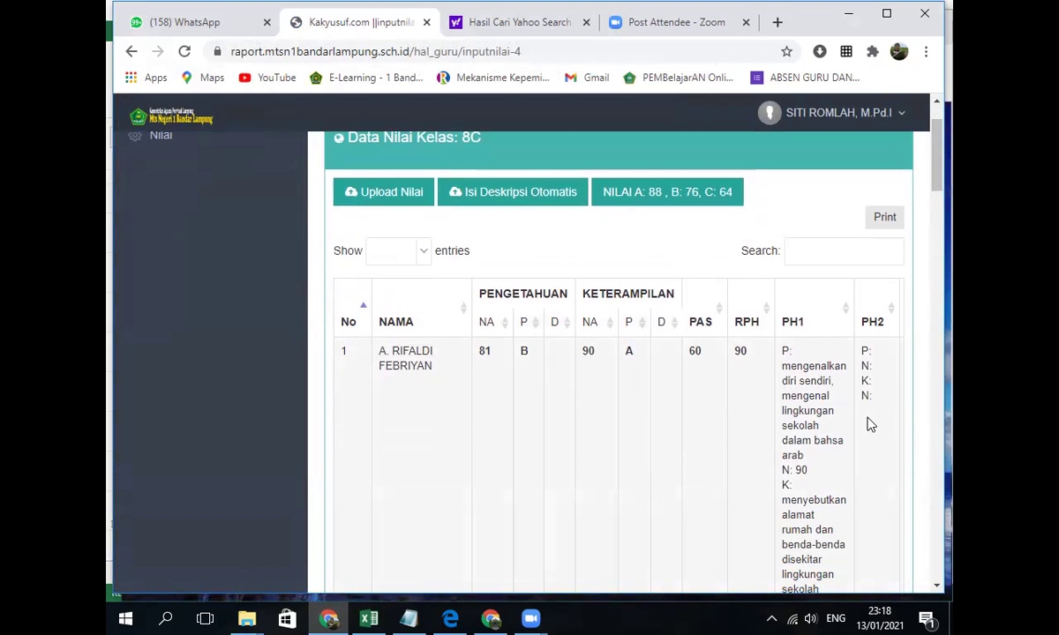
pyautogui.scroll(-1, 830, 417)
pyautogui.scroll(-12, 792, 404)
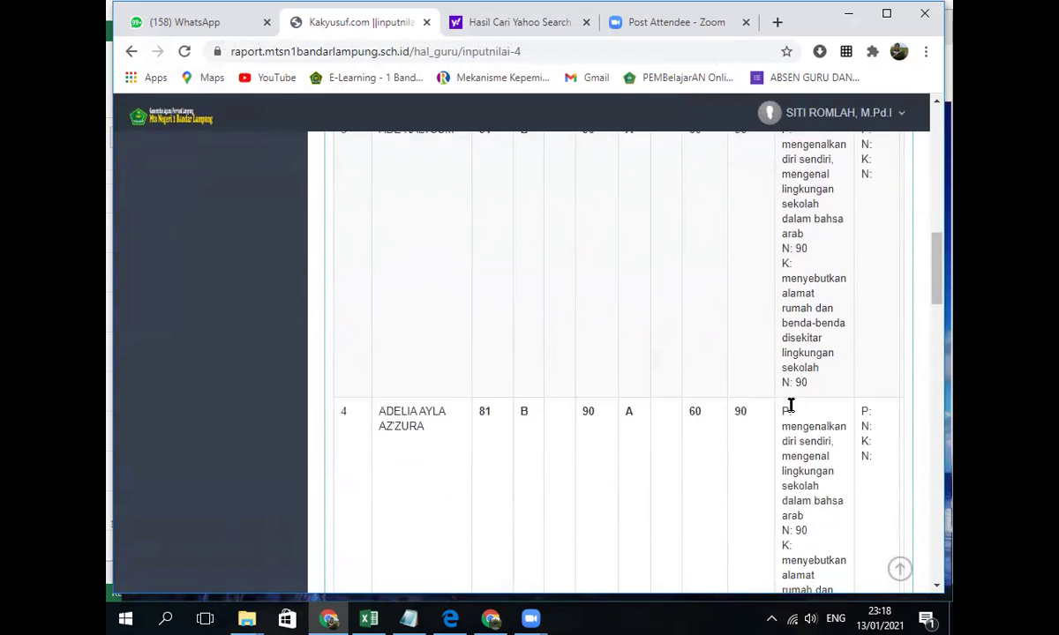
# - Examine the imported class 8C Bahasa Arab grades across the first page of the table, including the PH1 descriptions and the PH columns
pyautogui.scroll(-13, 792, 404)
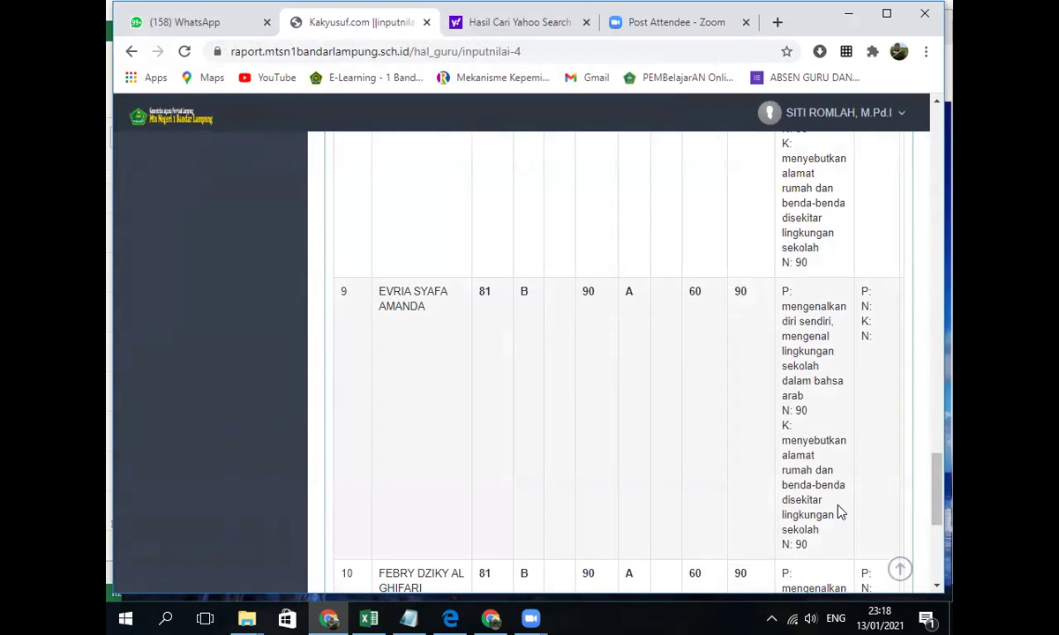
pyautogui.scroll(3, 698, 426)
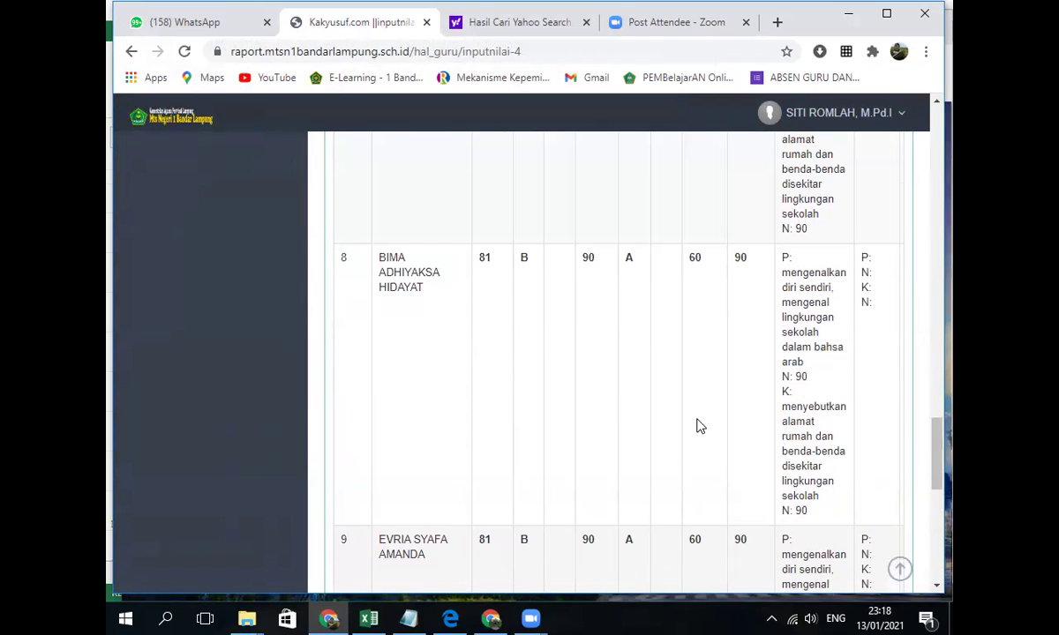
pyautogui.scroll(20, 697, 426)
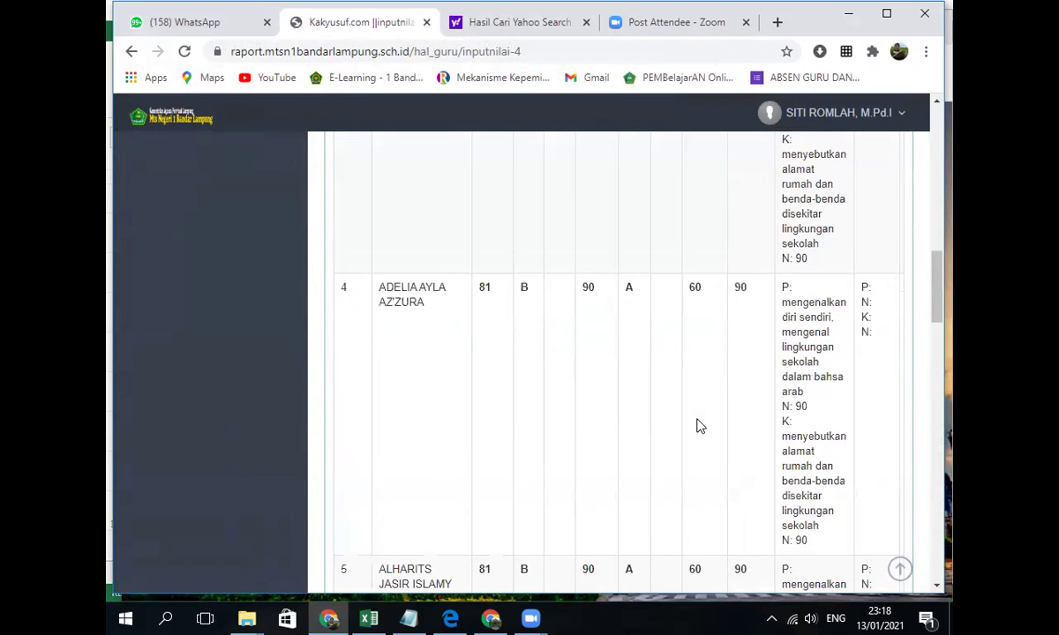
pyautogui.scroll(6, 697, 426)
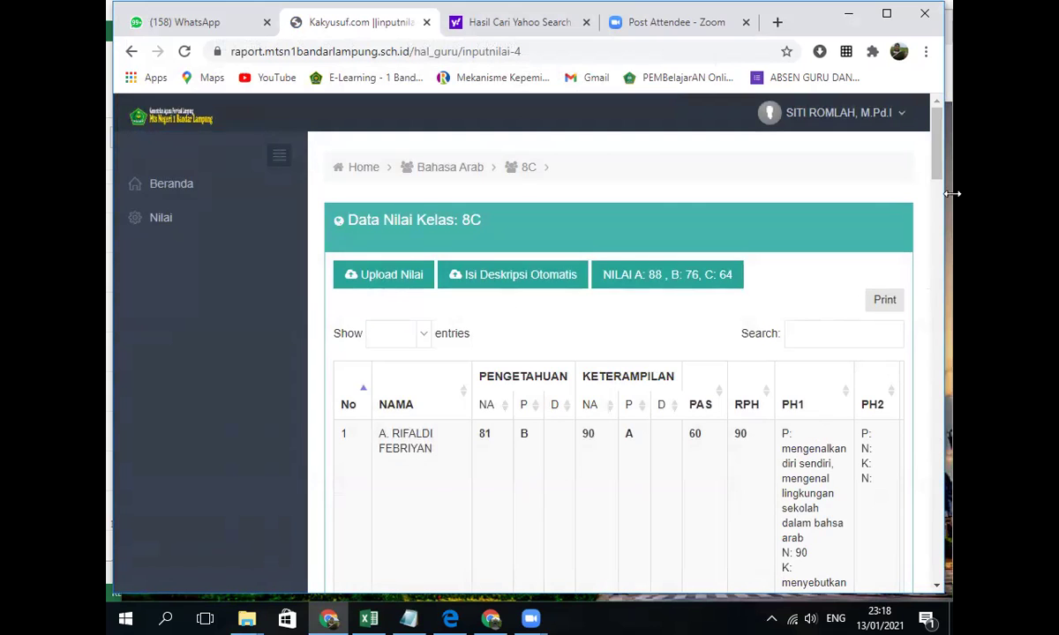
pyautogui.moveTo(939, 115); pyautogui.dragTo(927, 417)
pyautogui.scroll(-10, 560, 363)
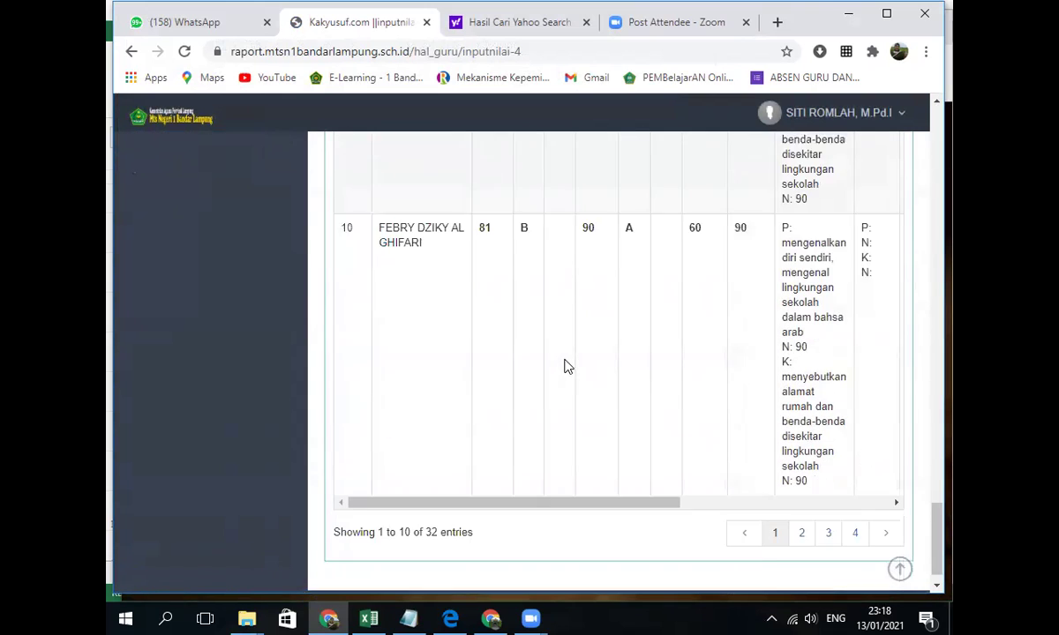
pyautogui.moveTo(641, 481); pyautogui.dragTo(672, 449)
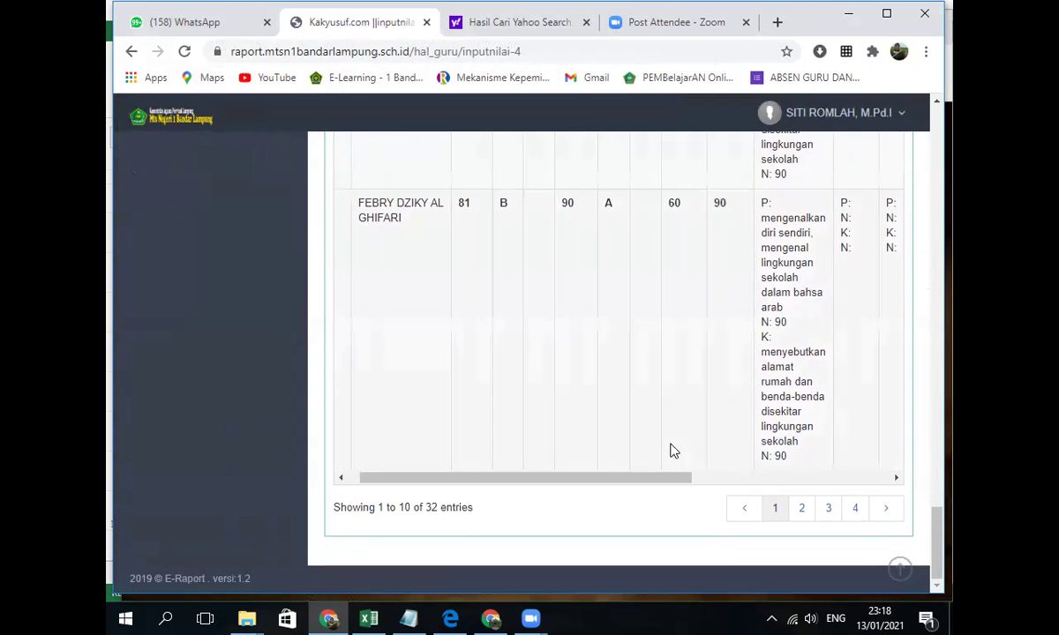
pyautogui.scroll(8, 685, 366)
pyautogui.scroll(15, 691, 368)
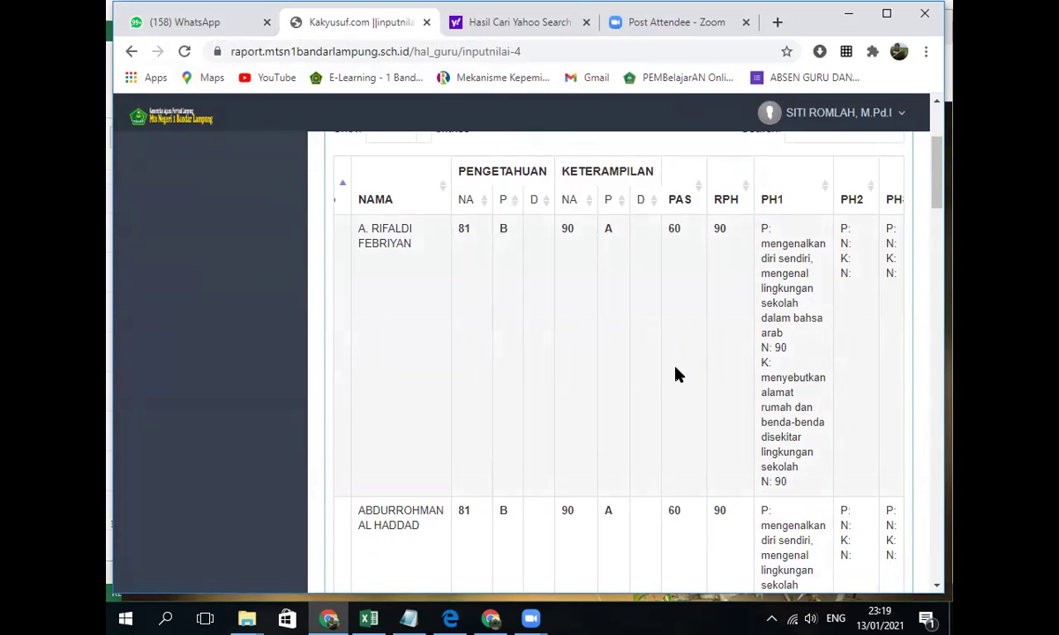
# - Open the account menu of the signed-in teacher to reach the Log Out option
pyautogui.click(838, 112)
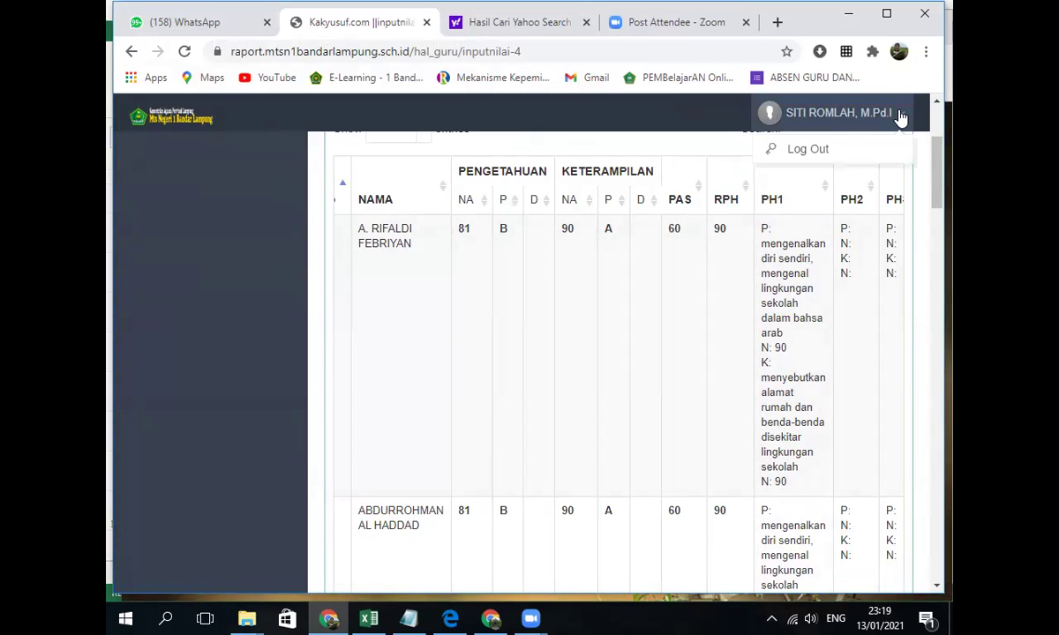